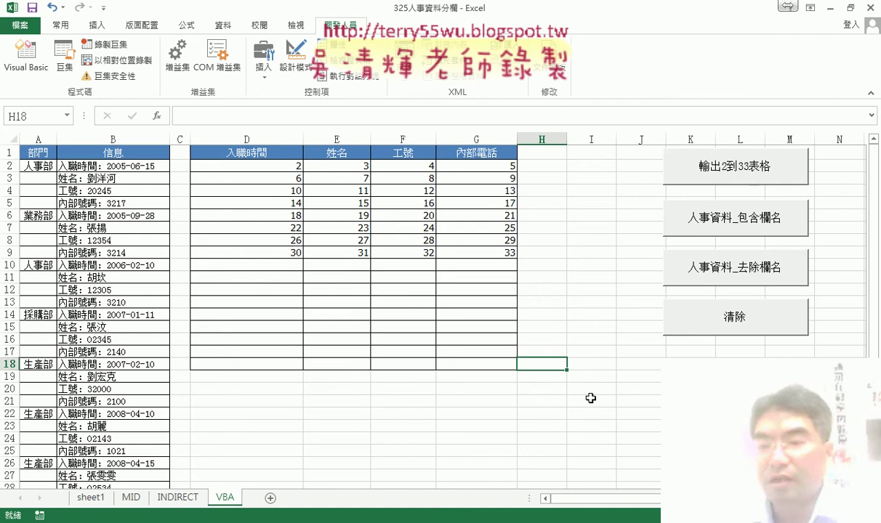
# Clear D2:G9 with the 清除 button and select the empty table cells from D2.
pyautogui.click(738, 317)
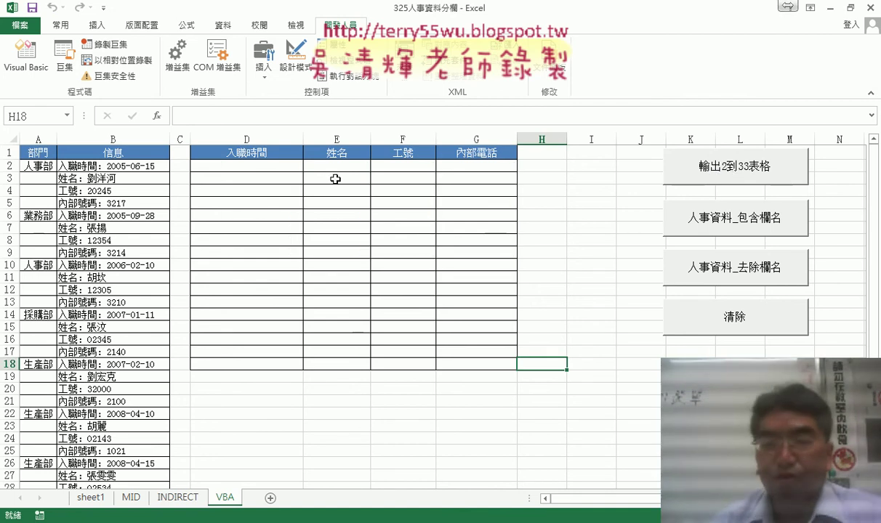
pyautogui.moveTo(284, 166)
pyautogui.mouseDown()
pyautogui.moveTo(457, 195)
pyautogui.moveTo(467, 240)
pyautogui.mouseUp()
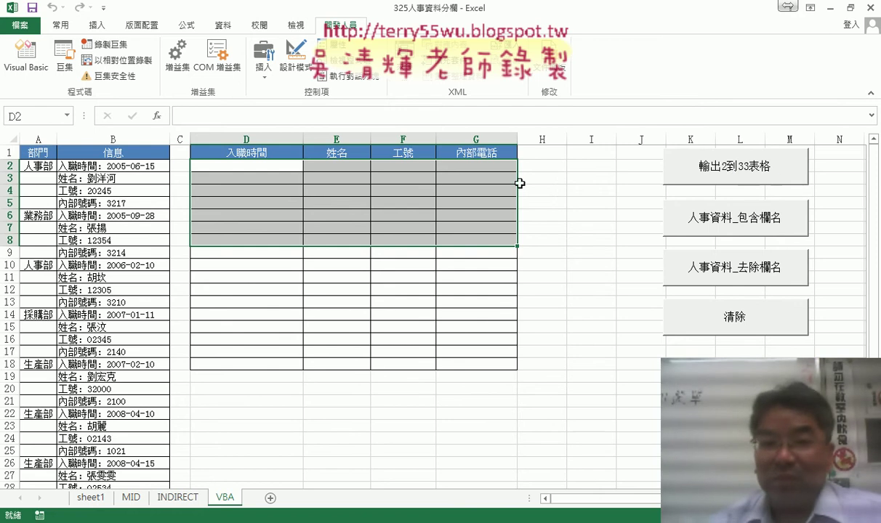
# Fill D2:G9 with the numbers 2–33 using the 輸出2到33表格 button and select the results.
pyautogui.click(705, 168)
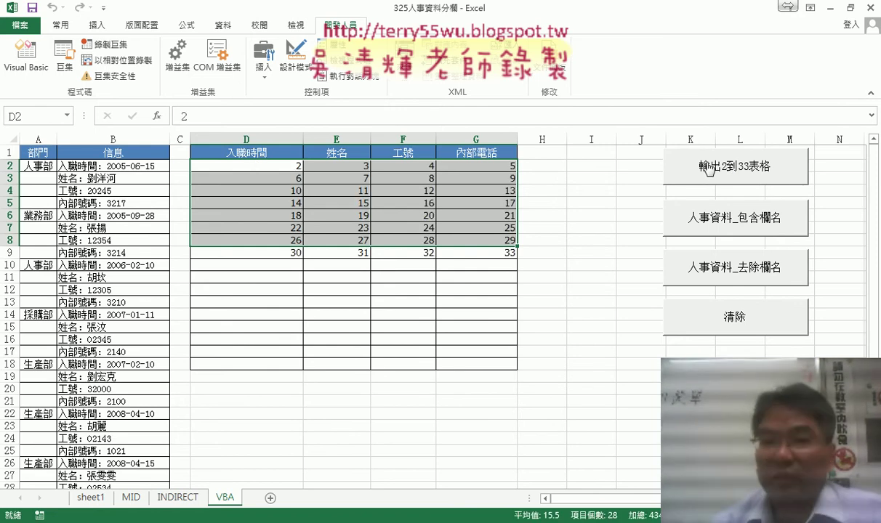
pyautogui.moveTo(233, 167)
pyautogui.mouseDown()
pyautogui.moveTo(413, 241)
pyautogui.moveTo(503, 253)
pyautogui.mouseUp()
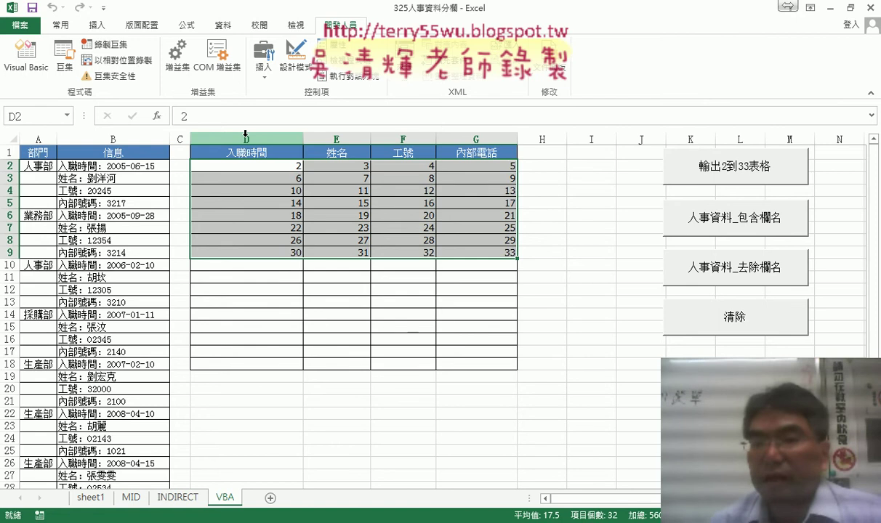
pyautogui.hotkey('ctrl', 'v')
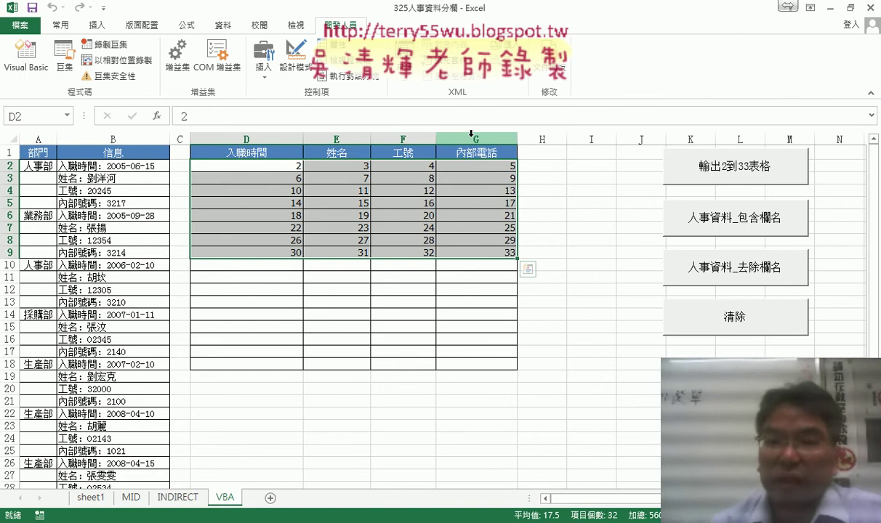
pyautogui.press('Escape')
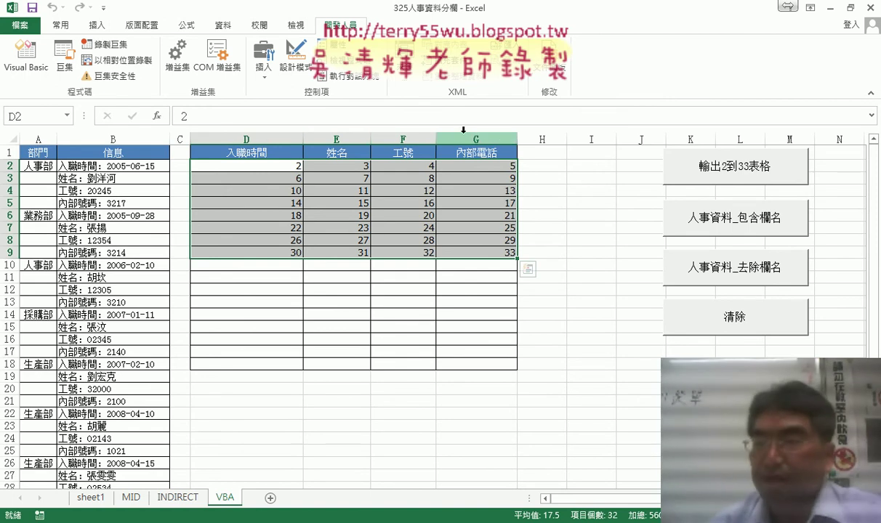
# Open the 輸出2到33表格 button's macro code via 指定巨集 > 編輯, placing the editor beside the sheet.
pyautogui.rightClick(746, 161)
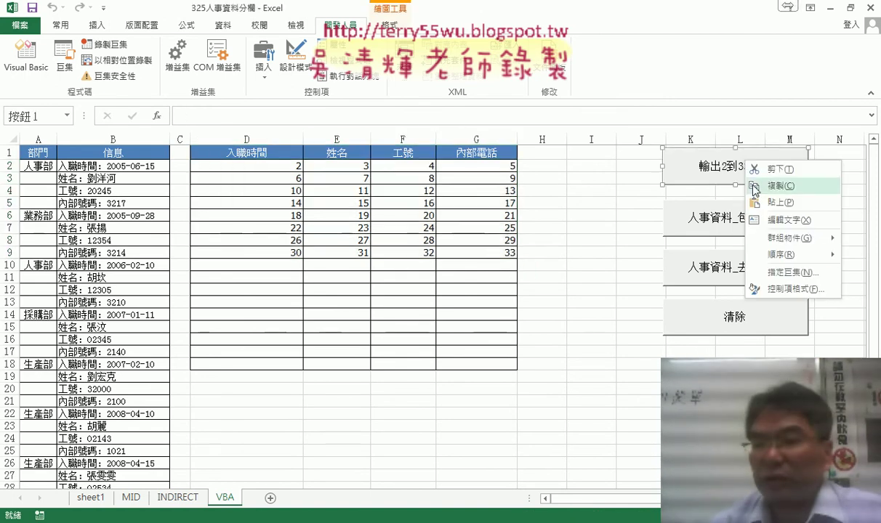
pyautogui.click(791, 273)
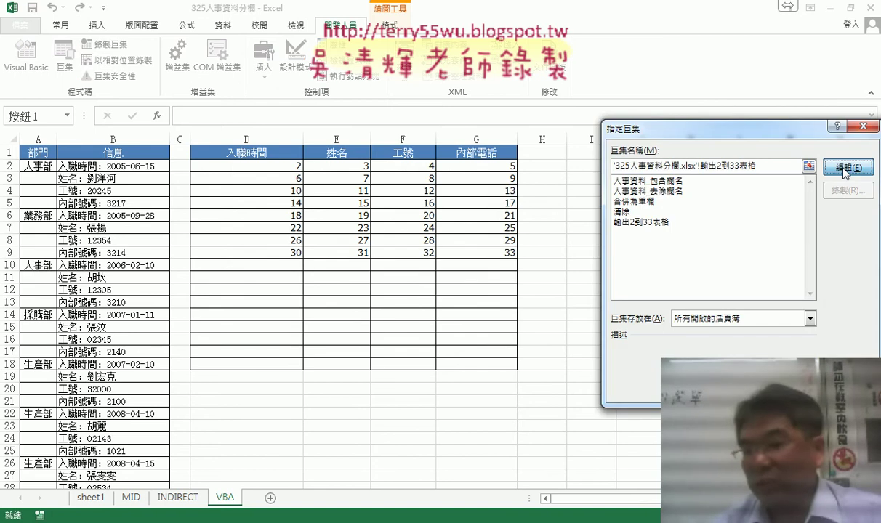
pyautogui.click(800, 166)
pyautogui.moveTo(254, 41); pyautogui.dragTo(581, 38)
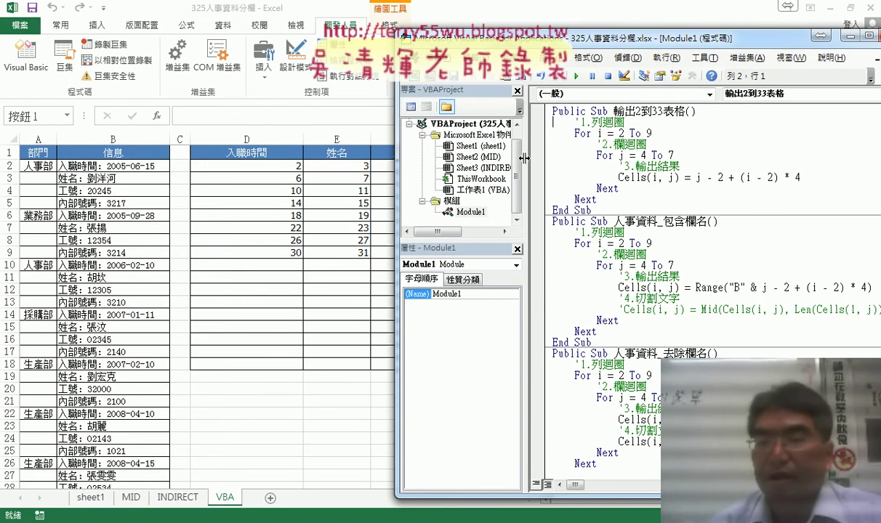
pyautogui.moveTo(526, 164); pyautogui.dragTo(474, 165)
pyautogui.moveTo(509, 38); pyautogui.dragTo(630, 36)
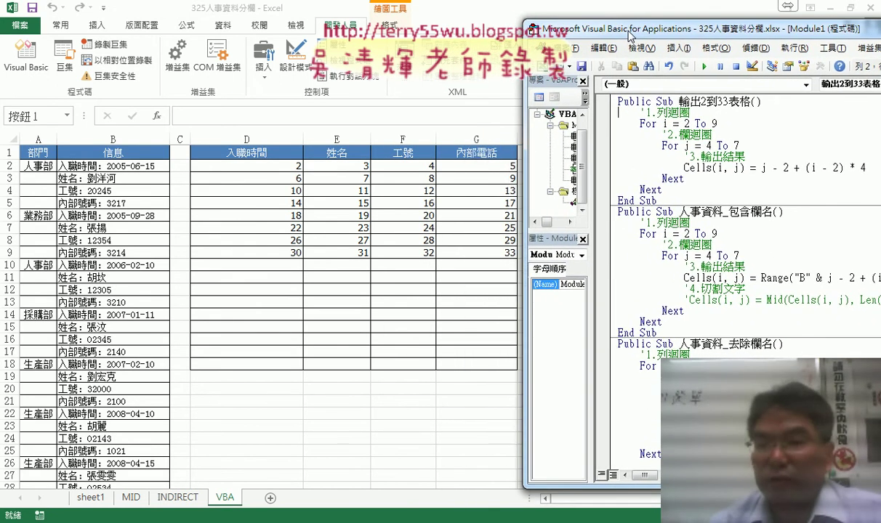
# Highlight the loop ranges 2 To 9 and 4 To 7, variable j, and Cells(i, j) in the code.
pyautogui.moveTo(684, 124); pyautogui.dragTo(717, 124)
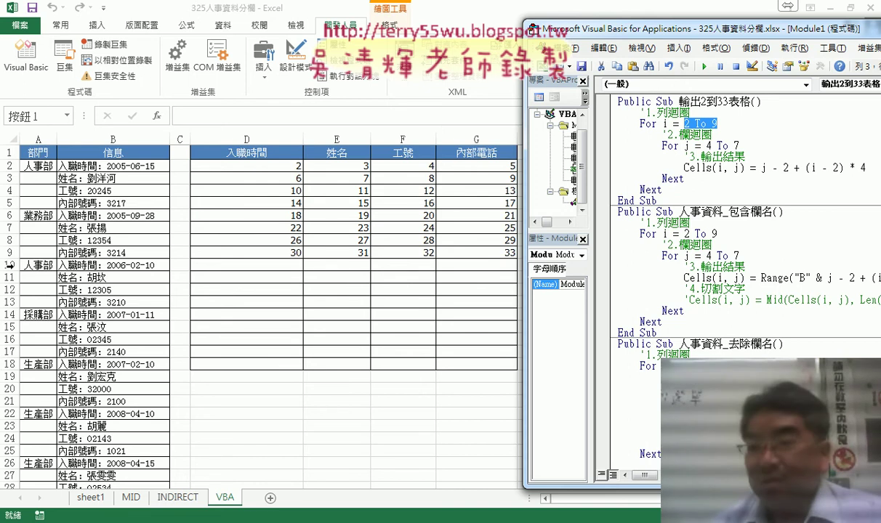
pyautogui.moveTo(687, 146); pyautogui.dragTo(716, 147)
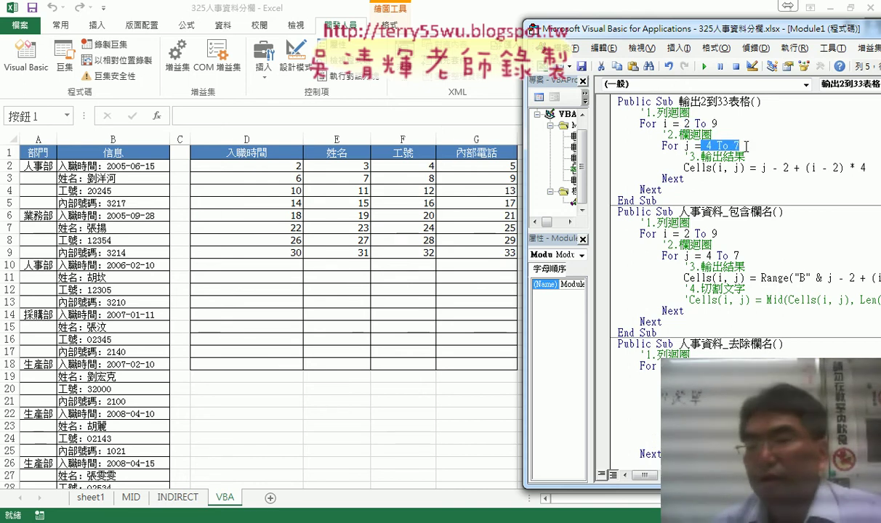
pyautogui.click(688, 146)
pyautogui.doubleClick(687, 146)
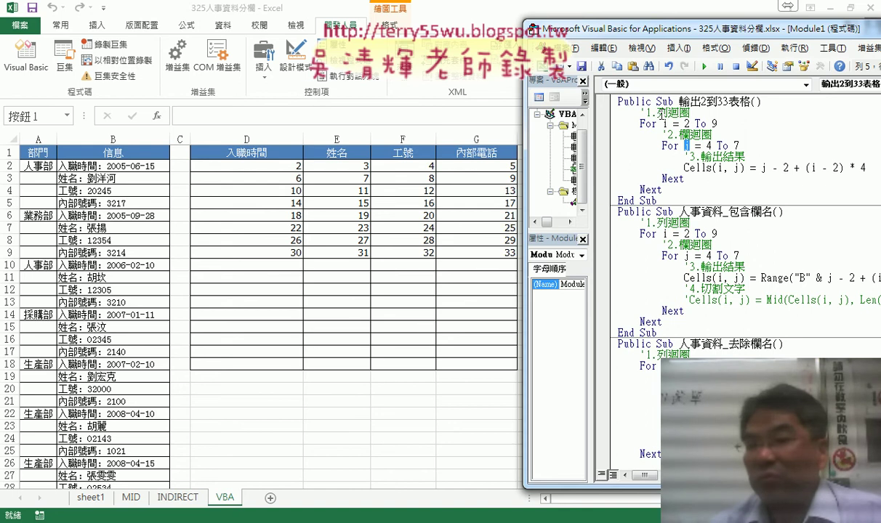
pyautogui.click(660, 135)
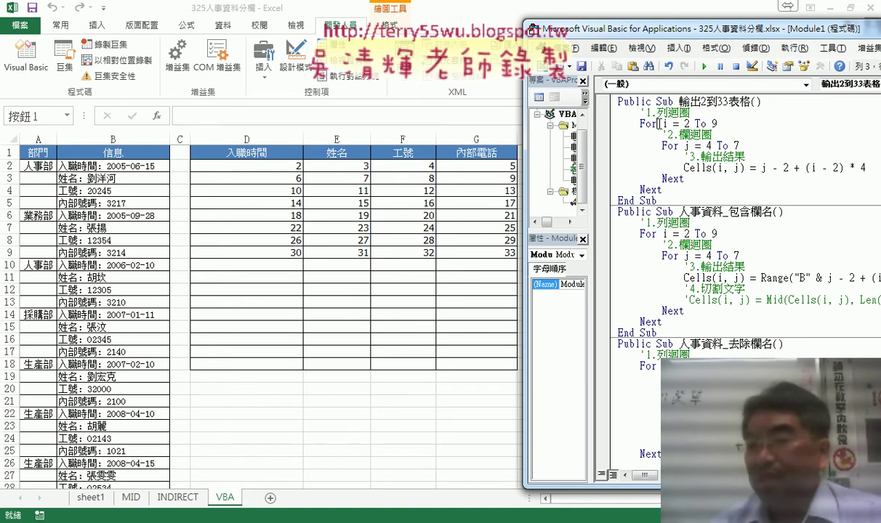
pyautogui.click(677, 148)
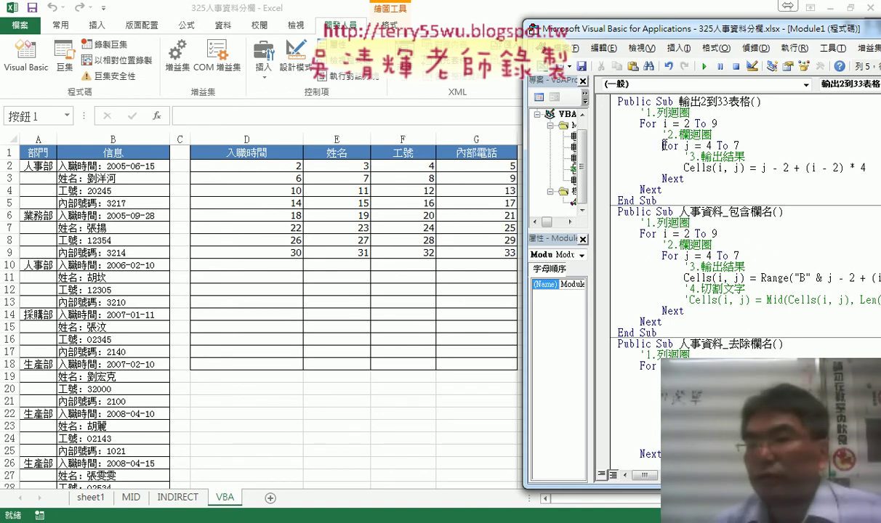
pyautogui.moveTo(663, 146); pyautogui.dragTo(642, 146)
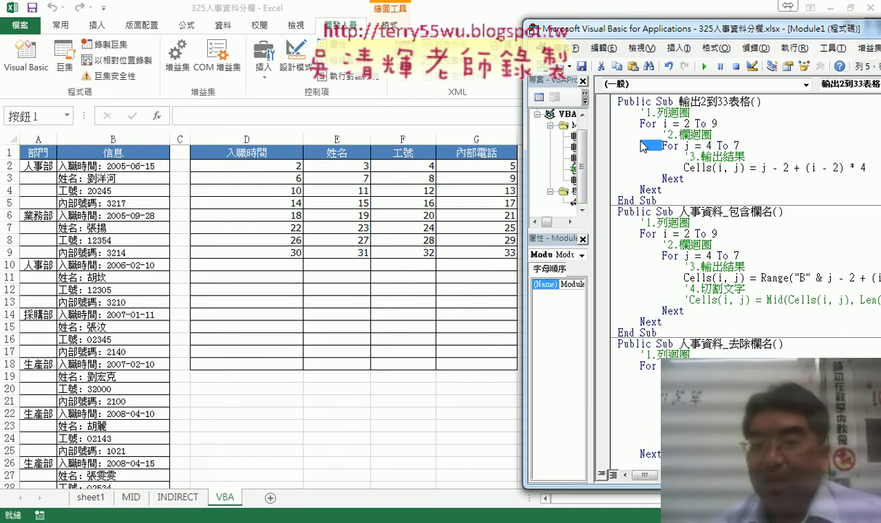
pyautogui.moveTo(746, 168); pyautogui.dragTo(684, 168)
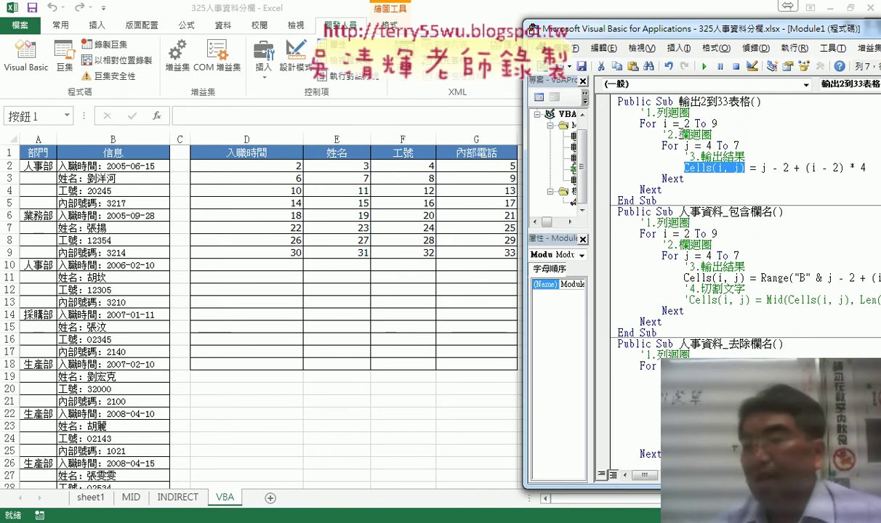
pyautogui.click(743, 168)
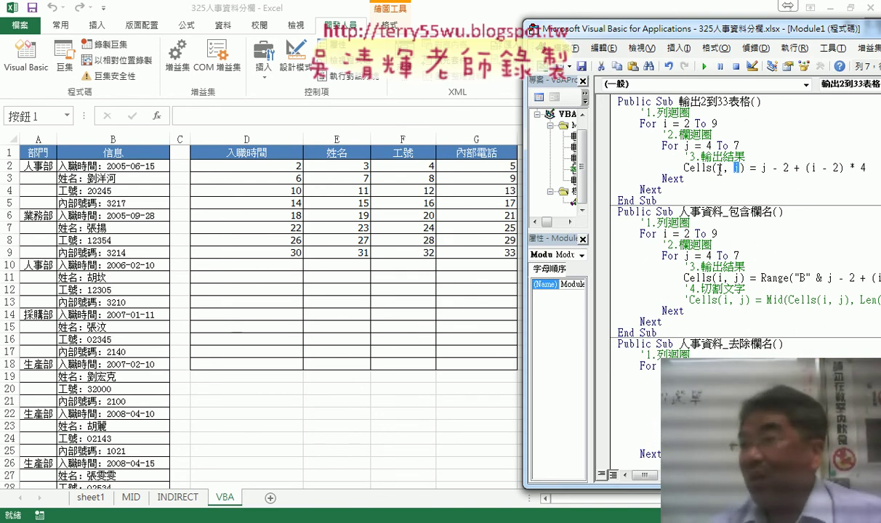
pyautogui.doubleClick(736, 168)
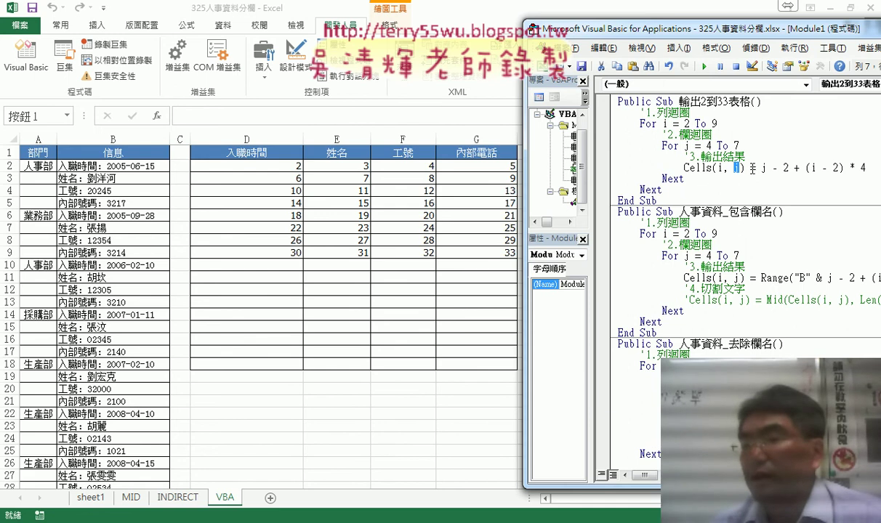
pyautogui.click(741, 168)
pyautogui.moveTo(743, 168); pyautogui.dragTo(684, 169)
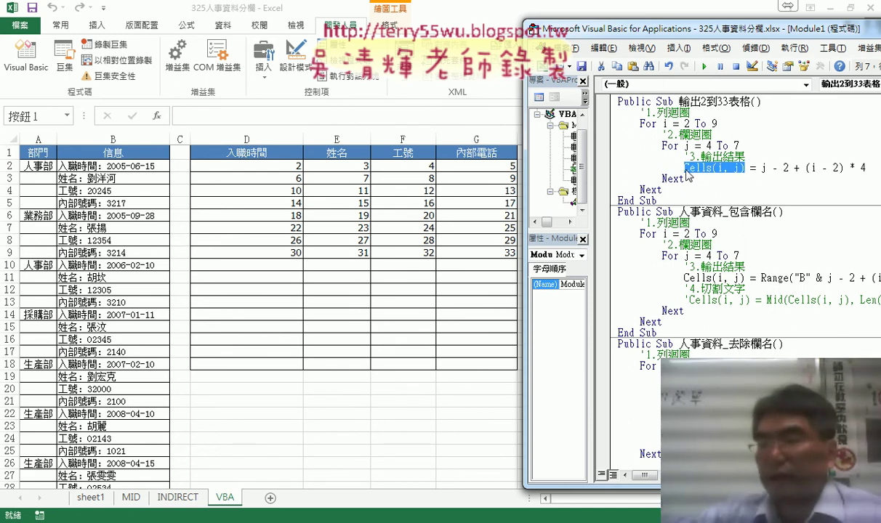
pyautogui.moveTo(755, 168); pyautogui.dragTo(692, 169)
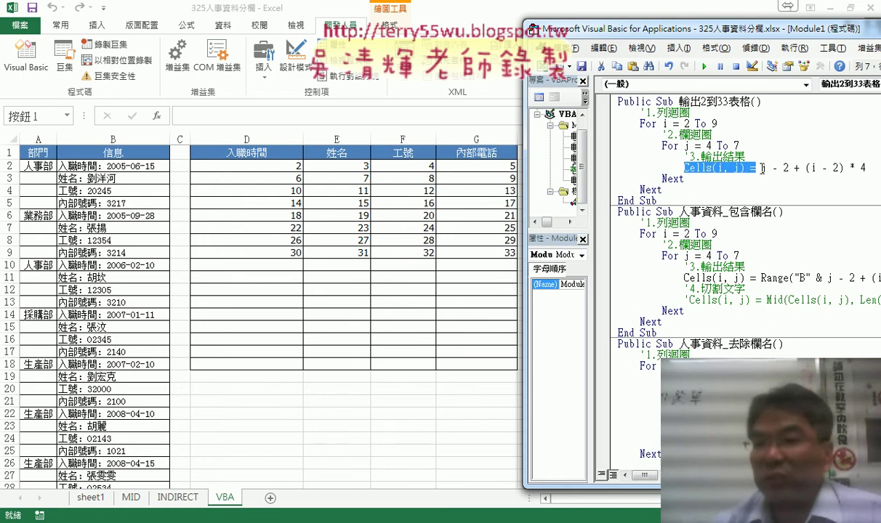
pyautogui.doubleClick(765, 168)
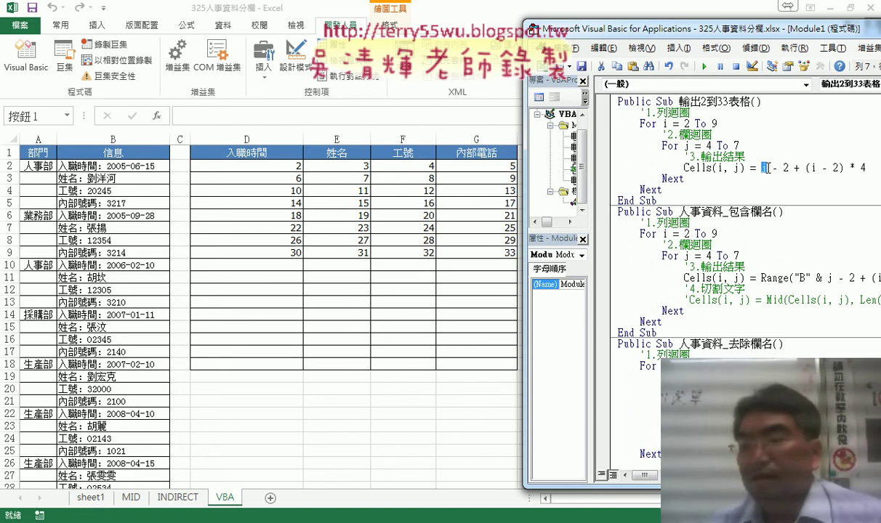
pyautogui.click(773, 167)
pyautogui.doubleClick(763, 168)
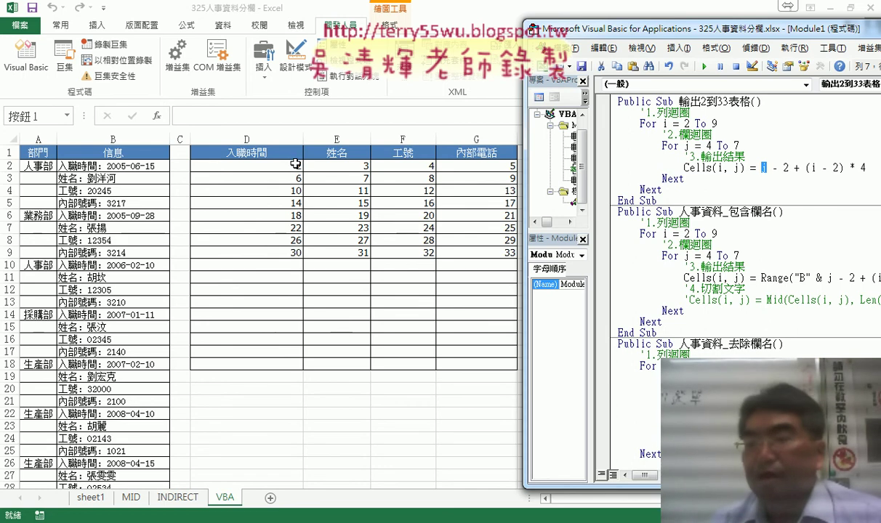
pyautogui.write('j')
pyautogui.click(779, 168)
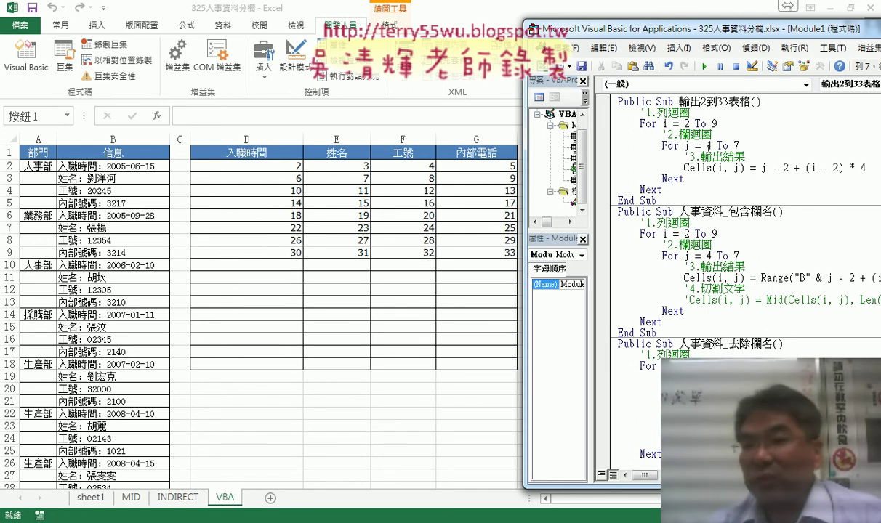
pyautogui.doubleClick(709, 146)
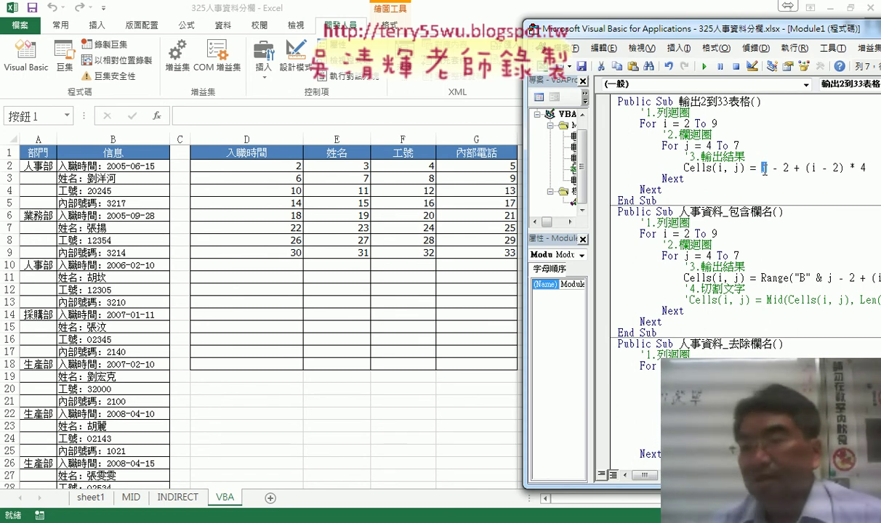
pyautogui.moveTo(762, 168); pyautogui.dragTo(788, 168)
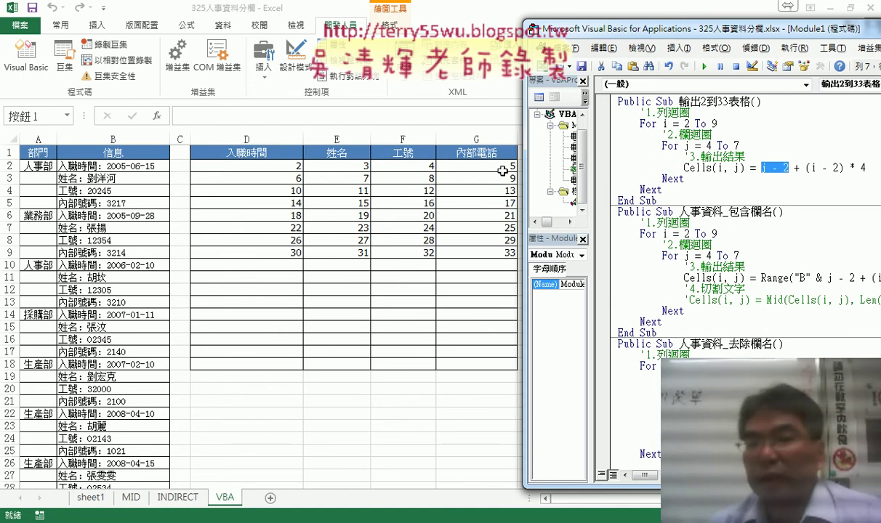
pyautogui.moveTo(806, 168); pyautogui.dragTo(829, 167)
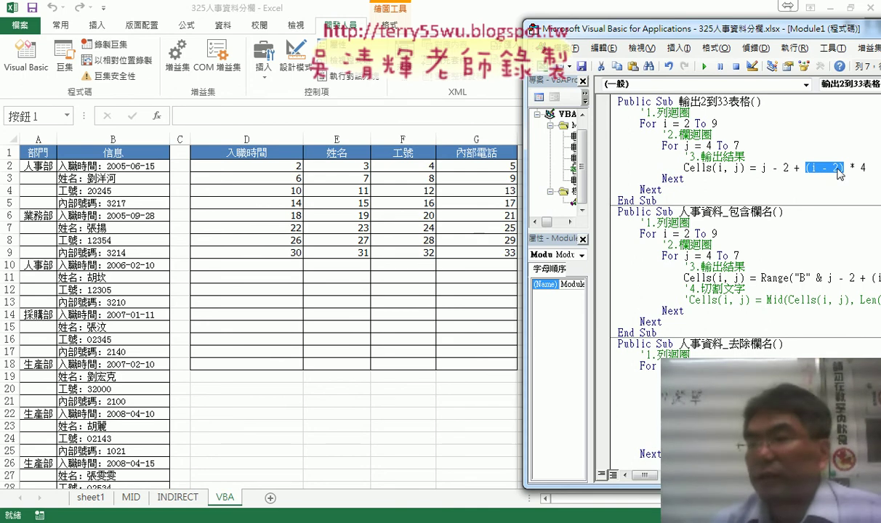
pyautogui.moveTo(865, 168); pyautogui.dragTo(762, 174)
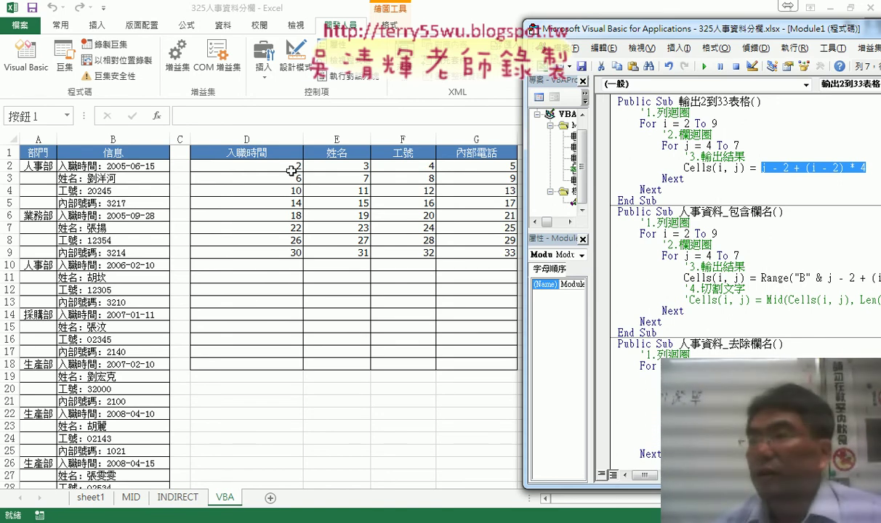
# Run the clear macro with F5, then return to the 輸出2到33表格 macro code.
pyautogui.scroll(-4, 630, 293)
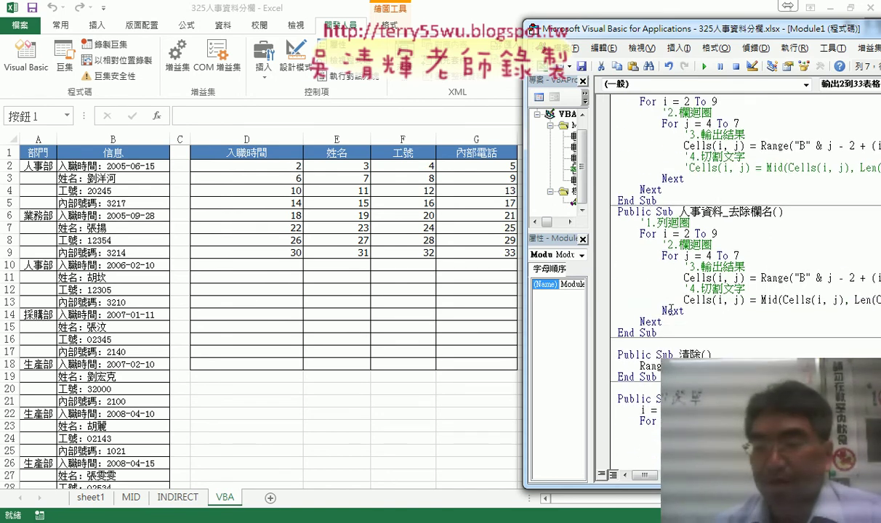
pyautogui.scroll(-2, 632, 298)
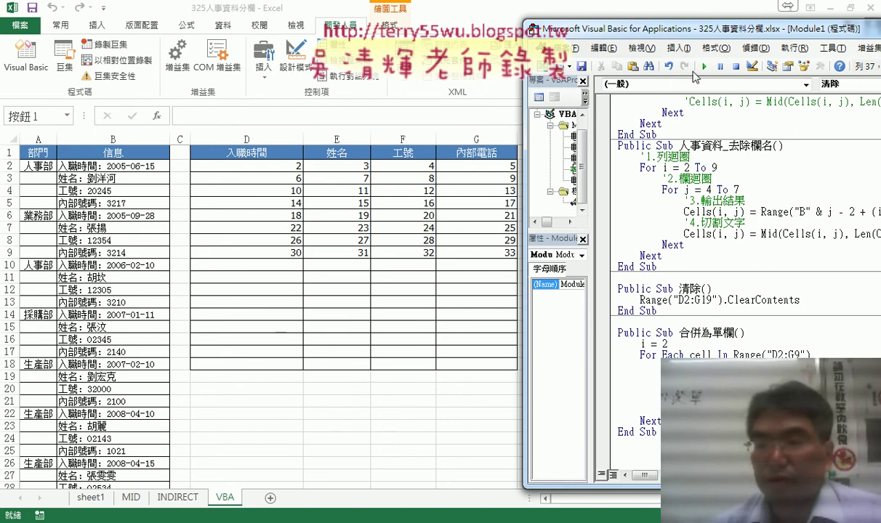
pyautogui.press('F5')
pyautogui.scroll(3, 684, 188)
pyautogui.scroll(3, 717, 197)
pyautogui.click(716, 150)
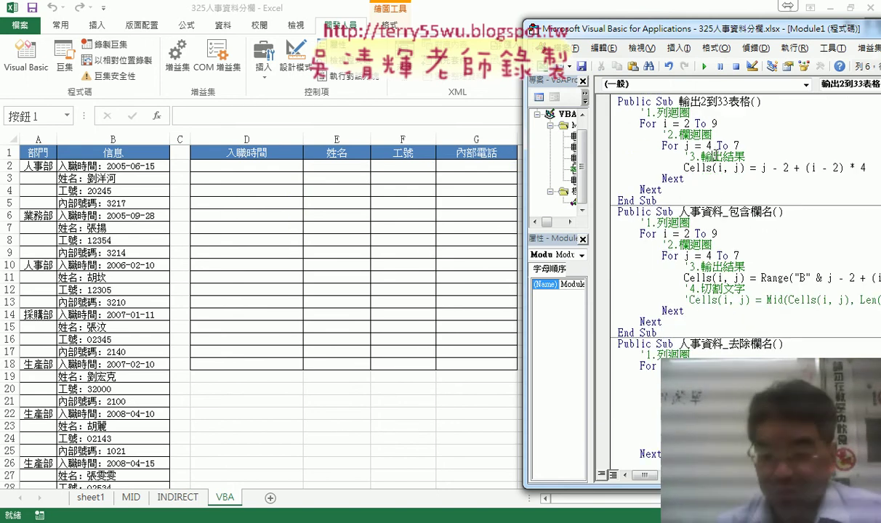
# Step into the fill macro's nested loops with F8, marking D2 and the value formula.
pyautogui.press('F8')
pyautogui.press('F8')
pyautogui.press('F8')
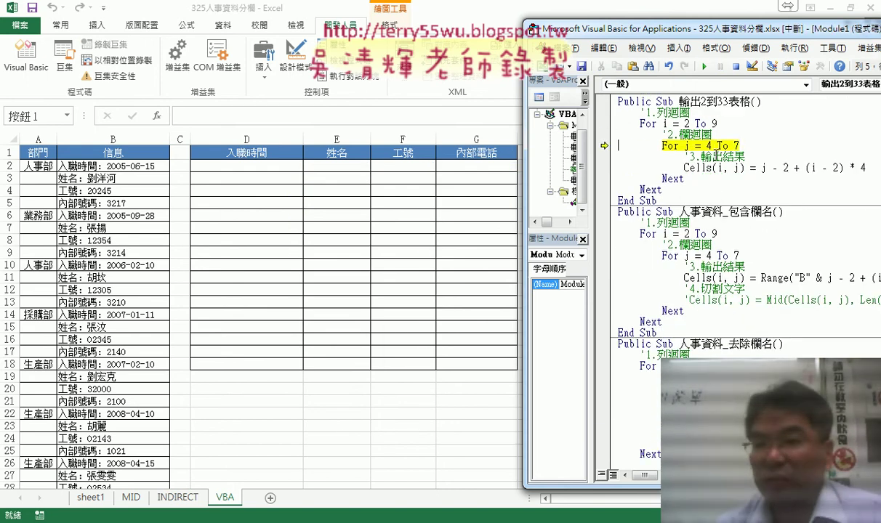
pyautogui.press('F8')
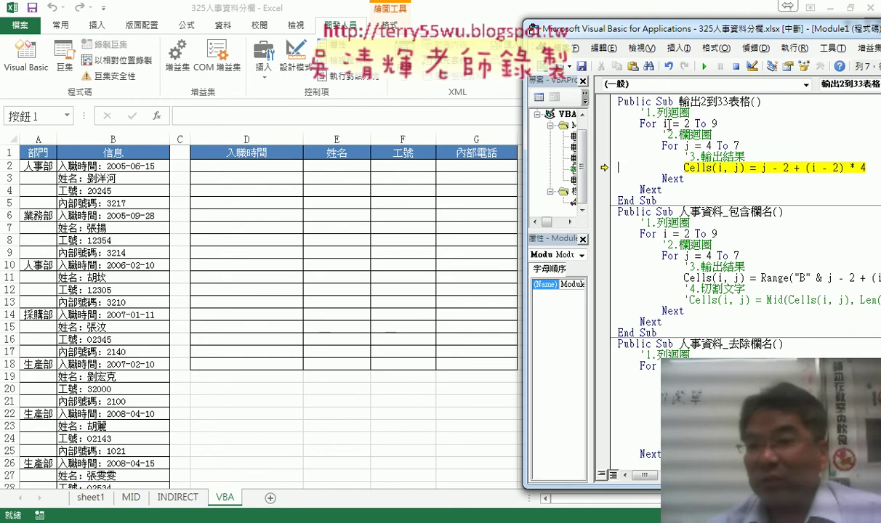
pyautogui.moveTo(674, 146)
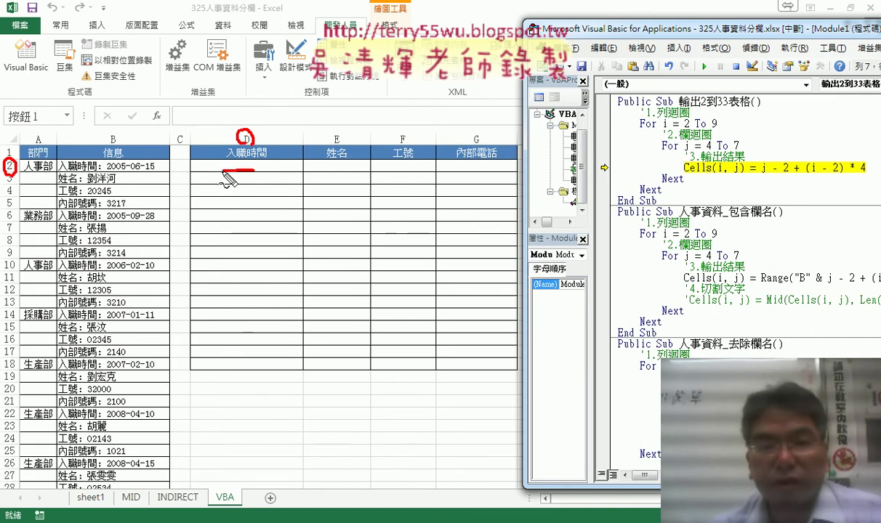
pyautogui.moveTo(251, 156); pyautogui.dragTo(247, 156)
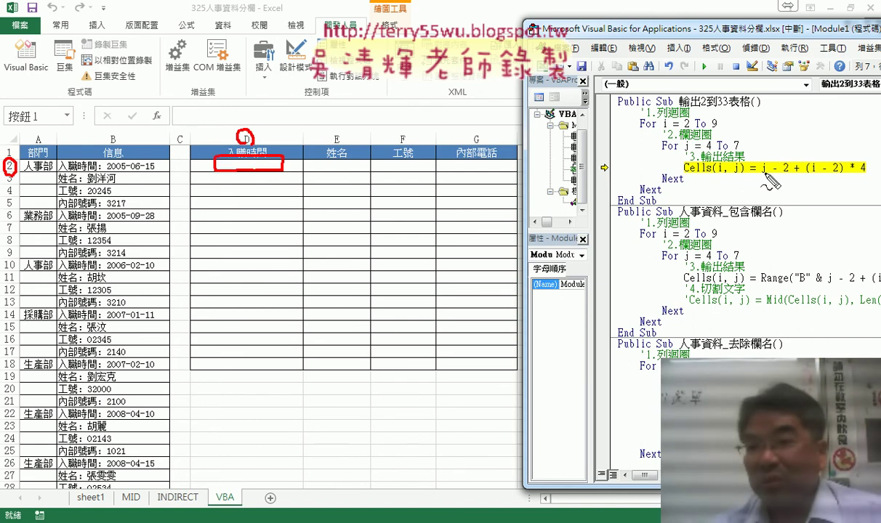
pyautogui.moveTo(761, 175); pyautogui.dragTo(865, 174)
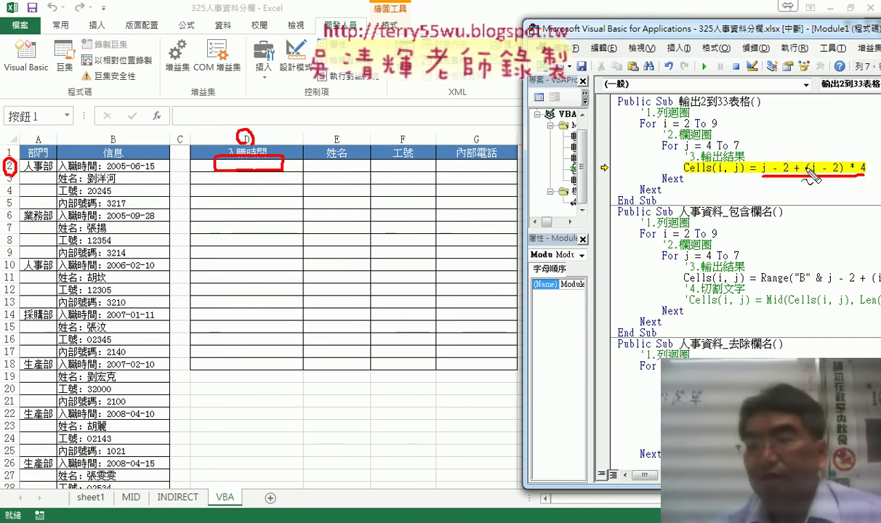
pyautogui.press('Escape')
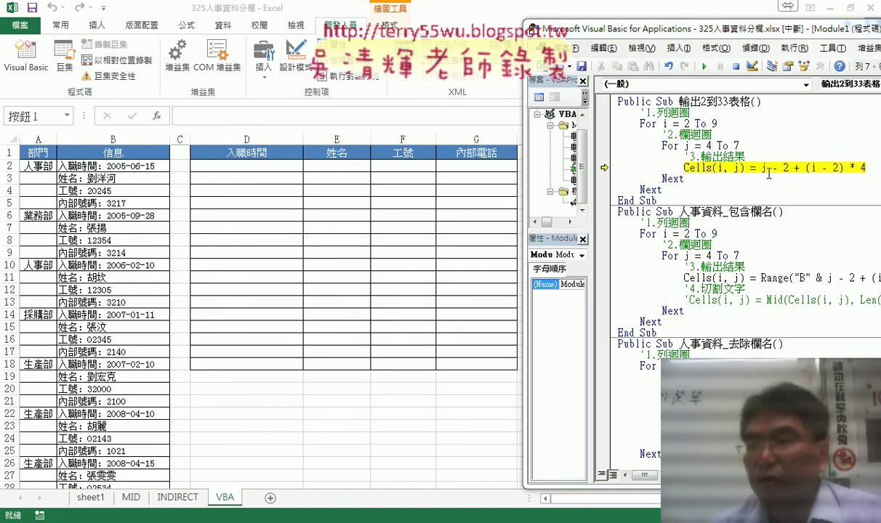
# Highlight the (i - 2) * 4 and j - 2 parts of the formula.
pyautogui.moveTo(816, 169)
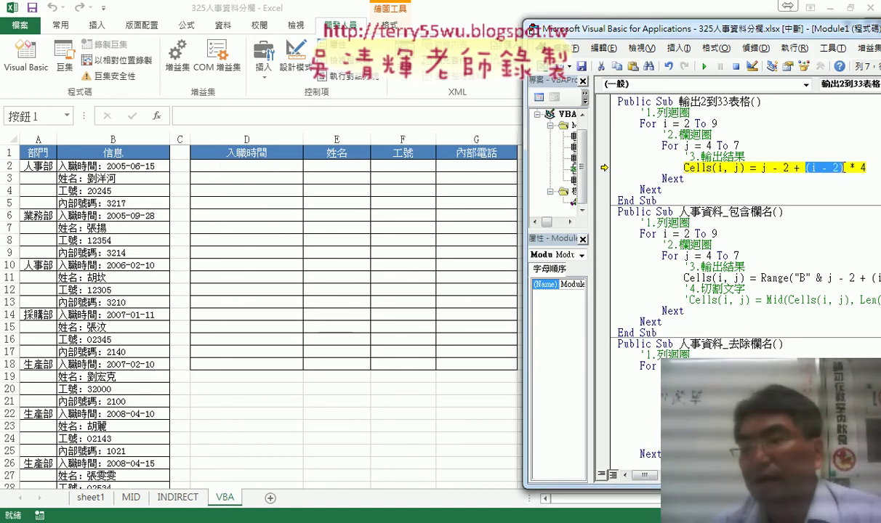
pyautogui.moveTo(806, 168); pyautogui.dragTo(868, 168)
pyautogui.moveTo(763, 168)
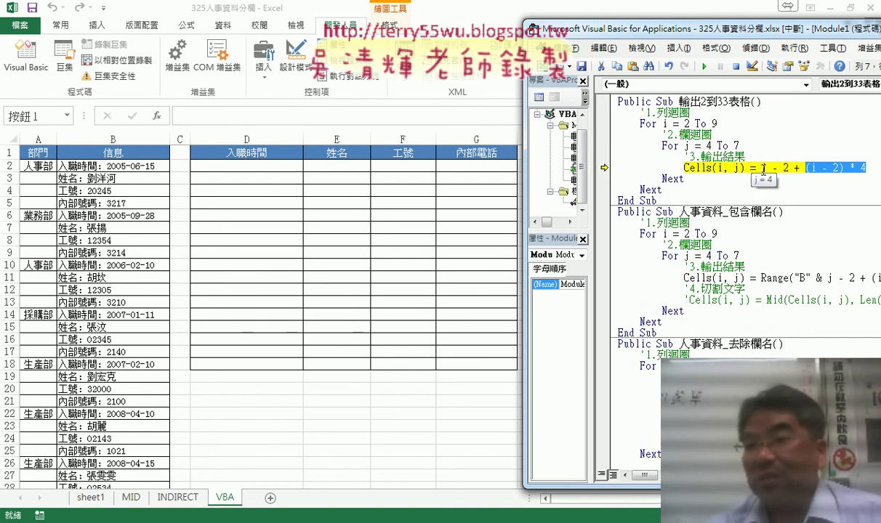
pyautogui.moveTo(794, 168); pyautogui.dragTo(761, 167)
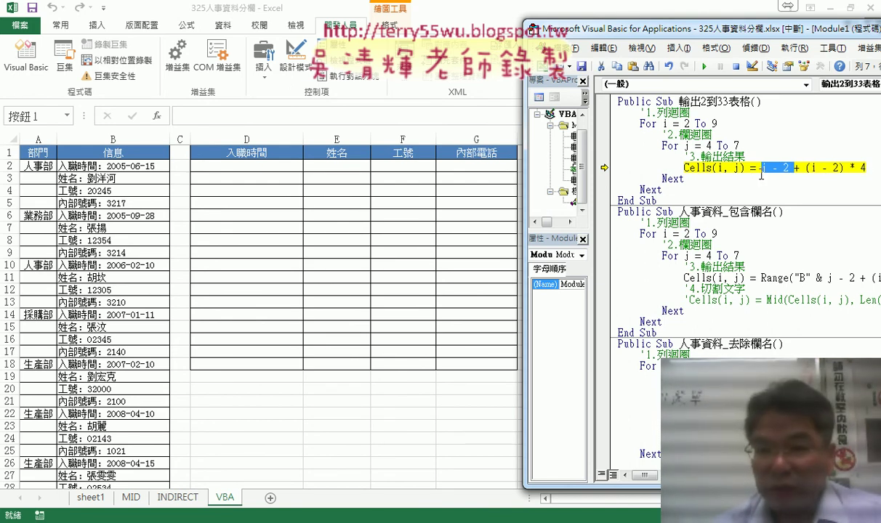
# Step through with F8 to write 2, 3, 4, 5 into D2:G2 and begin row 3.
pyautogui.press('F8')
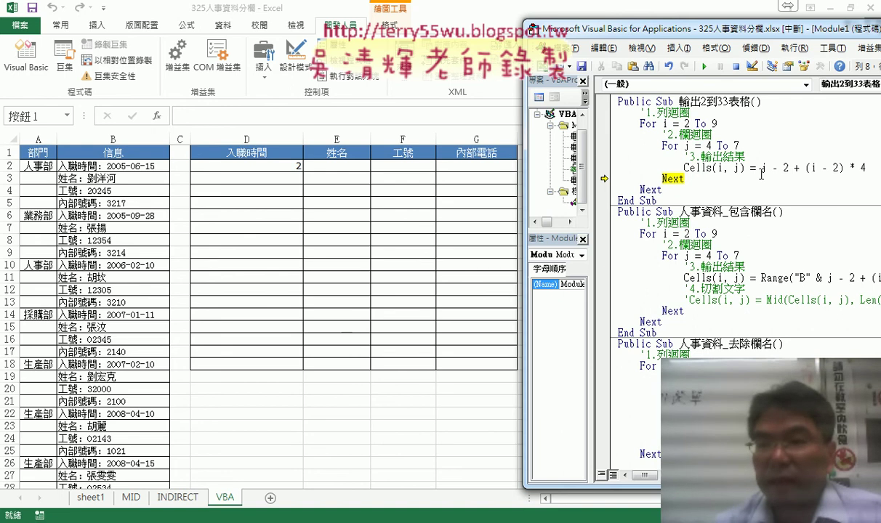
pyautogui.press('F8')
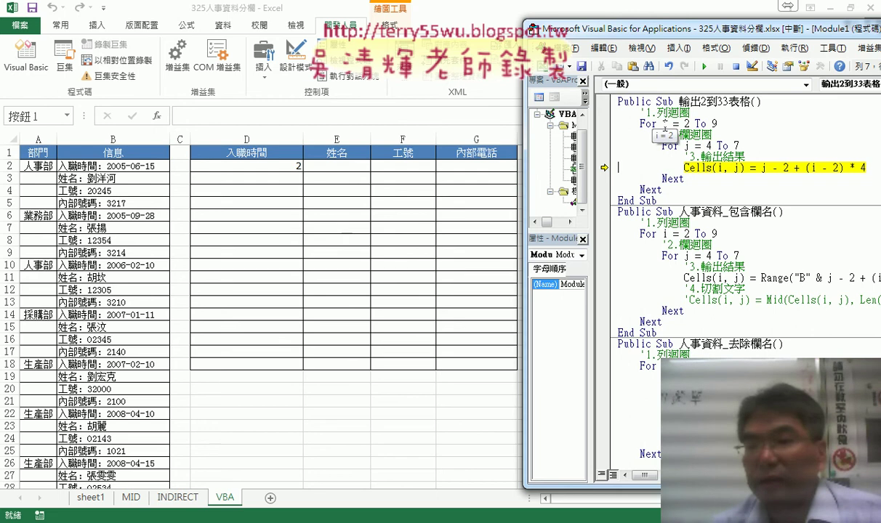
pyautogui.press('F8')
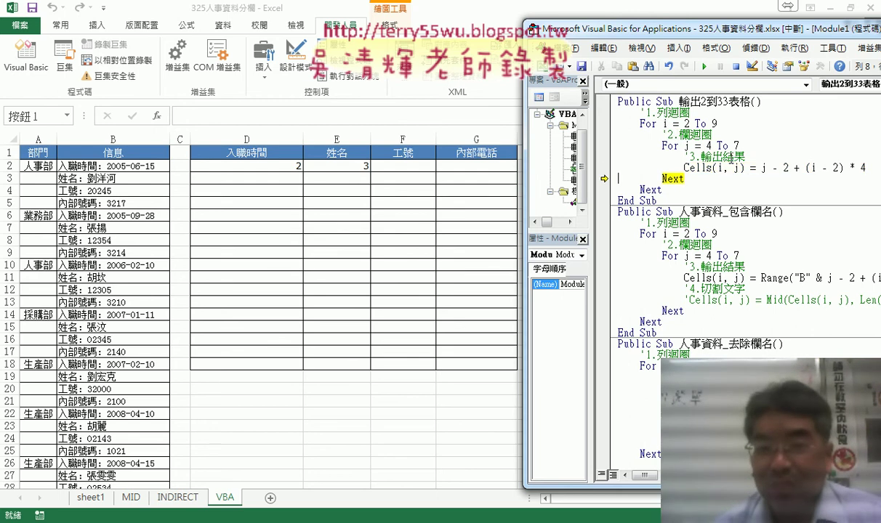
pyautogui.press('F8')
pyautogui.press('F8')
pyautogui.press('F8')
pyautogui.press('F8')
pyautogui.press('F8')
pyautogui.press('F8')
pyautogui.press('F8')
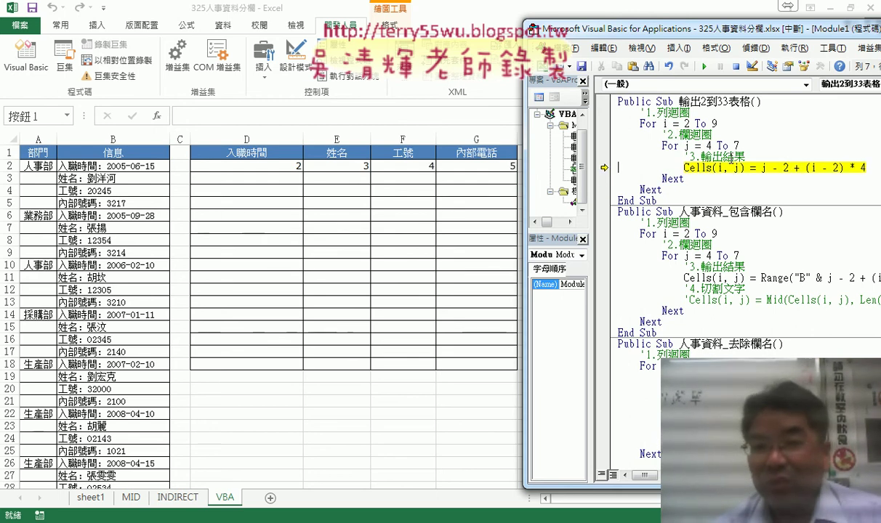
pyautogui.press('F8')
pyautogui.press('F8')
pyautogui.press('F8')
pyautogui.press('F8')
pyautogui.press('F8')
pyautogui.press('F8')
pyautogui.press('F8')
pyautogui.press('F8')
pyautogui.press('F8')
pyautogui.press('F8')
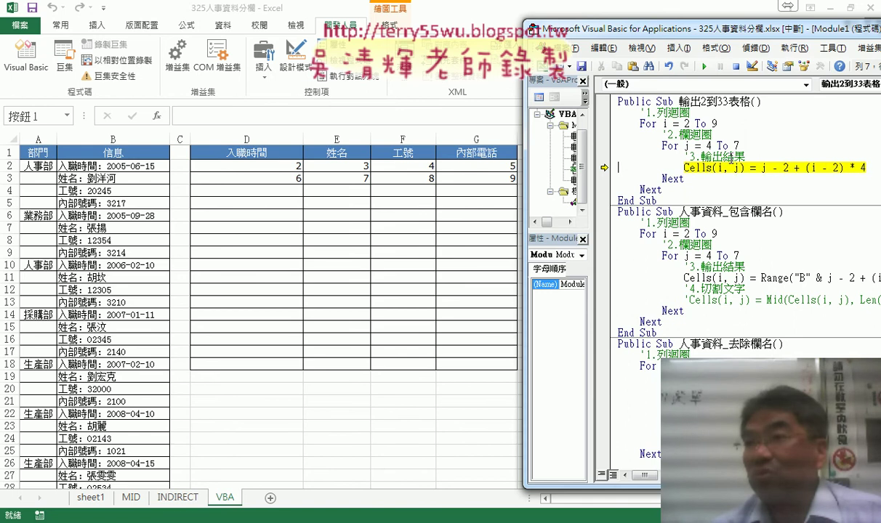
pyautogui.press('F8')
pyautogui.press('F8')
pyautogui.press('F8')
pyautogui.press('F8')
pyautogui.press('F8')
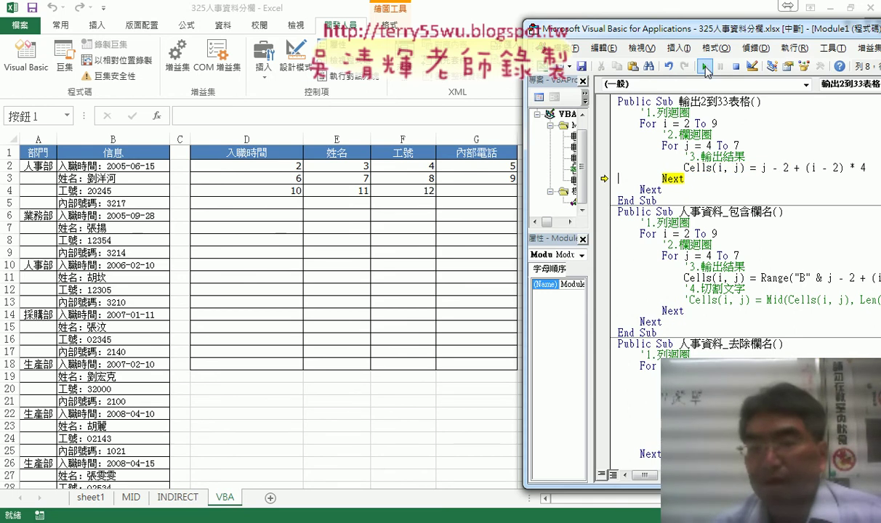
# Run the rest of the macro to fill up to 33, then reposition the code window.
pyautogui.click(705, 66)
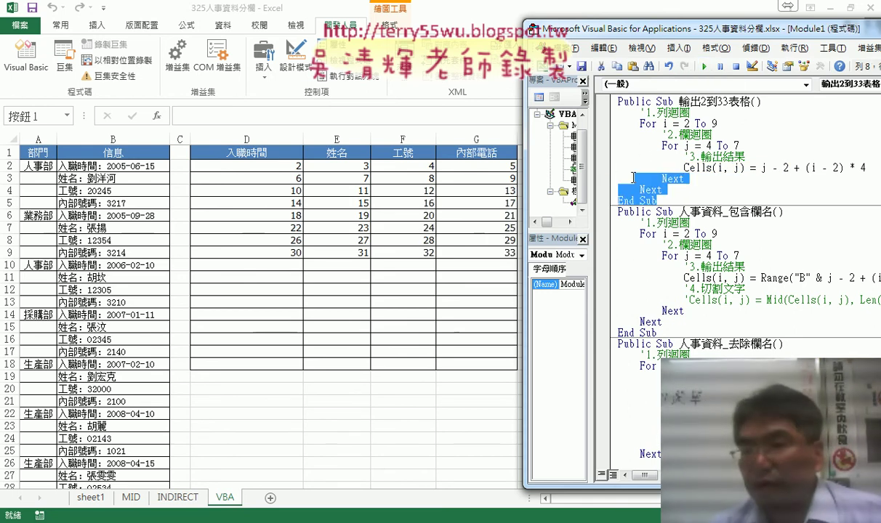
pyautogui.moveTo(658, 201); pyautogui.dragTo(617, 101)
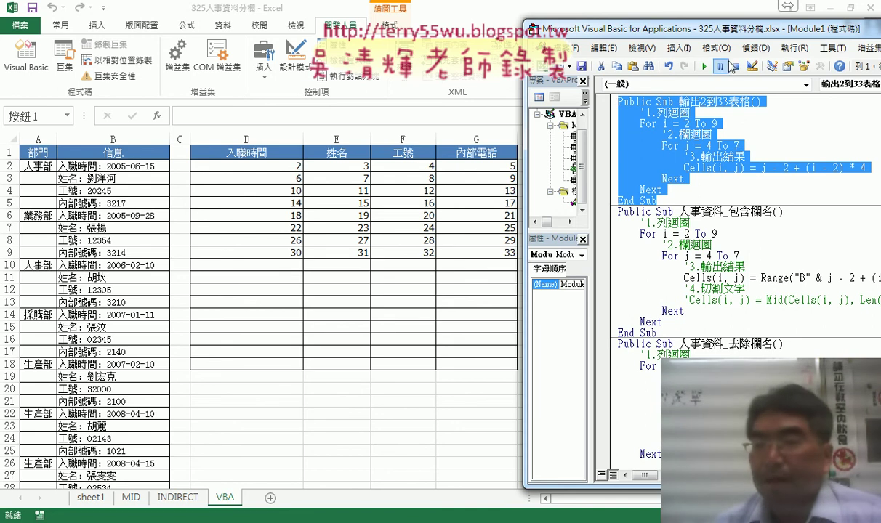
pyautogui.moveTo(718, 34); pyautogui.dragTo(670, 32)
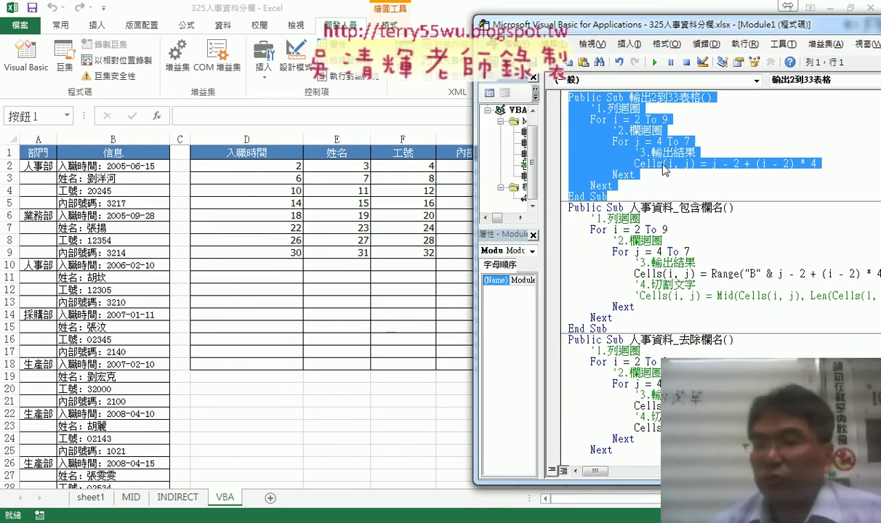
pyautogui.moveTo(698, 34); pyautogui.dragTo(592, 34)
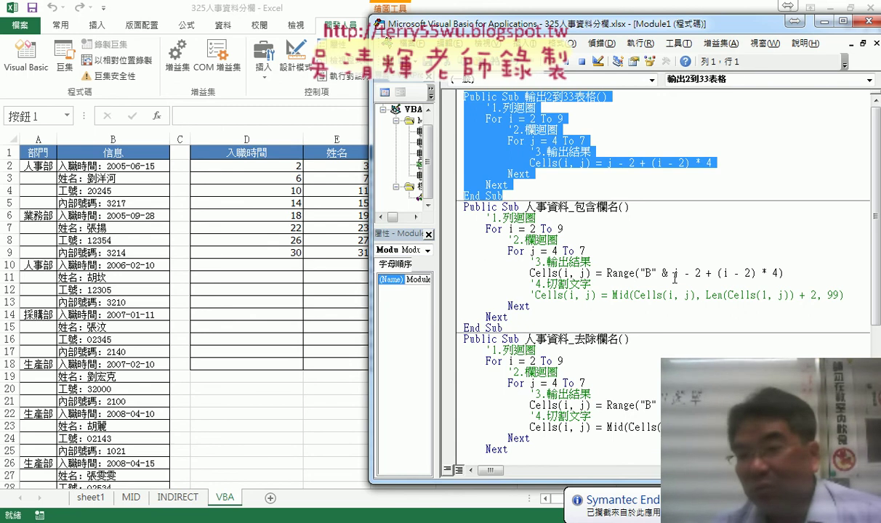
pyautogui.moveTo(674, 274); pyautogui.dragTo(774, 274)
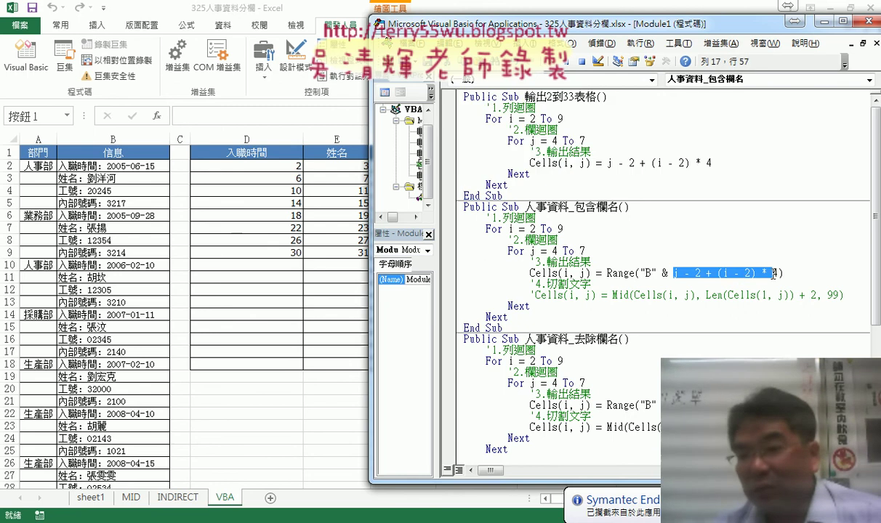
pyautogui.doubleClick(621, 273)
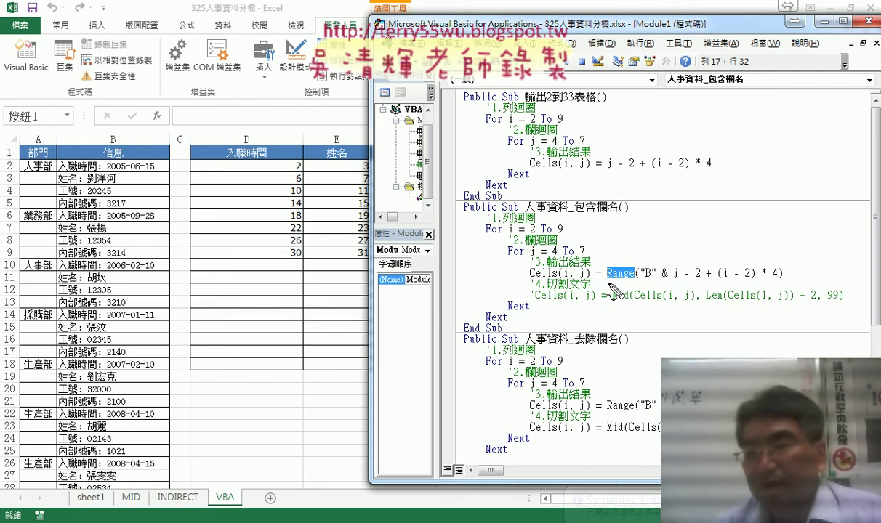
pyautogui.moveTo(608, 283); pyautogui.dragTo(781, 279)
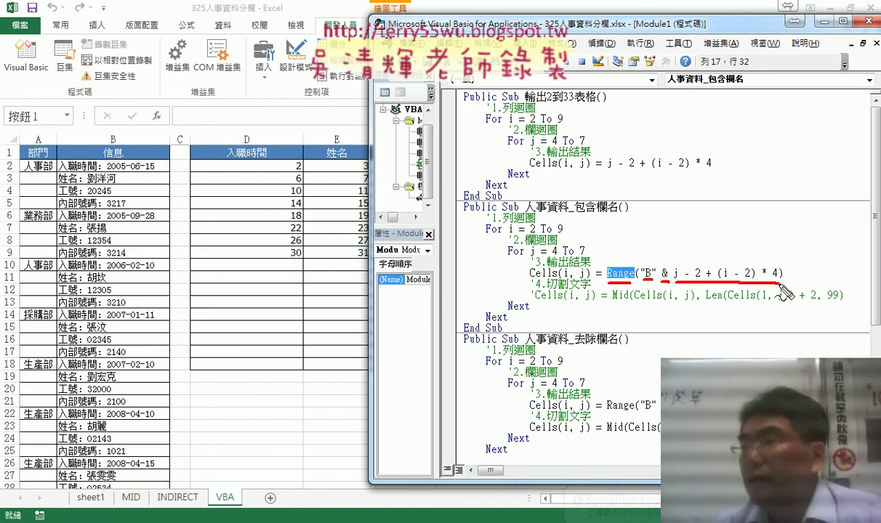
pyautogui.moveTo(609, 173)
pyautogui.mouseDown()
pyautogui.moveTo(714, 173)
pyautogui.moveTo(702, 206)
pyautogui.moveTo(727, 266)
pyautogui.moveTo(737, 252)
pyautogui.mouseUp()
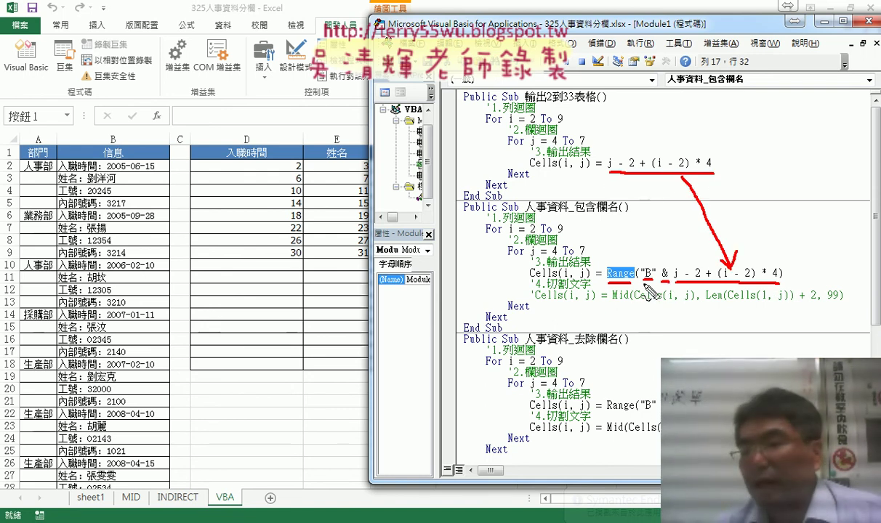
pyautogui.moveTo(644, 286)
pyautogui.mouseDown()
pyautogui.moveTo(654, 286)
pyautogui.moveTo(632, 282)
pyautogui.mouseUp()
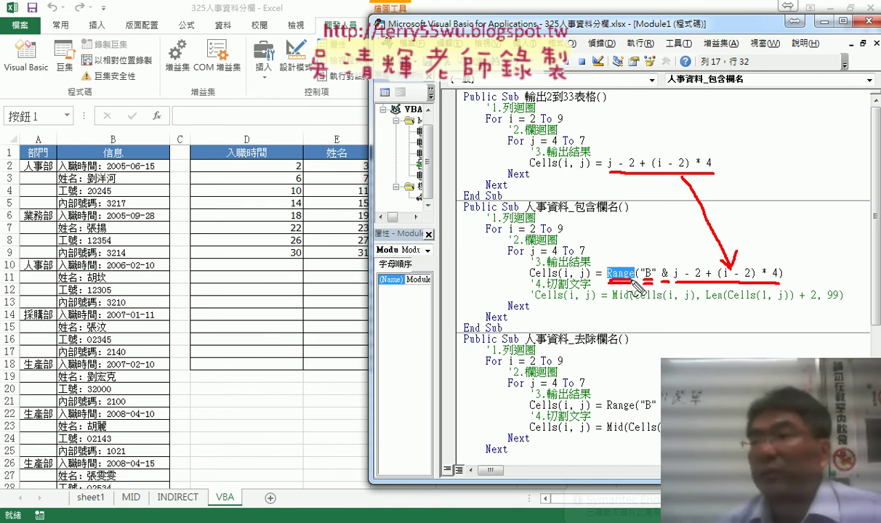
pyautogui.press('Escape')
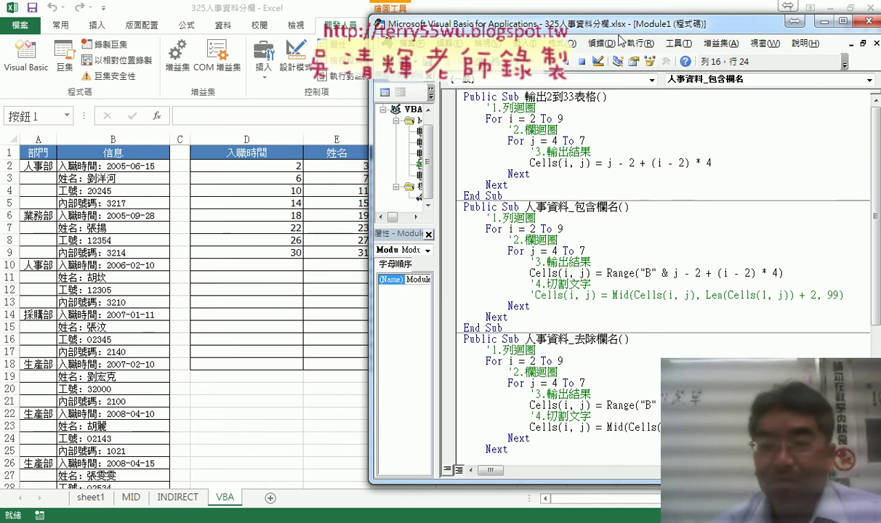
pyautogui.moveTo(622, 33); pyautogui.dragTo(780, 29)
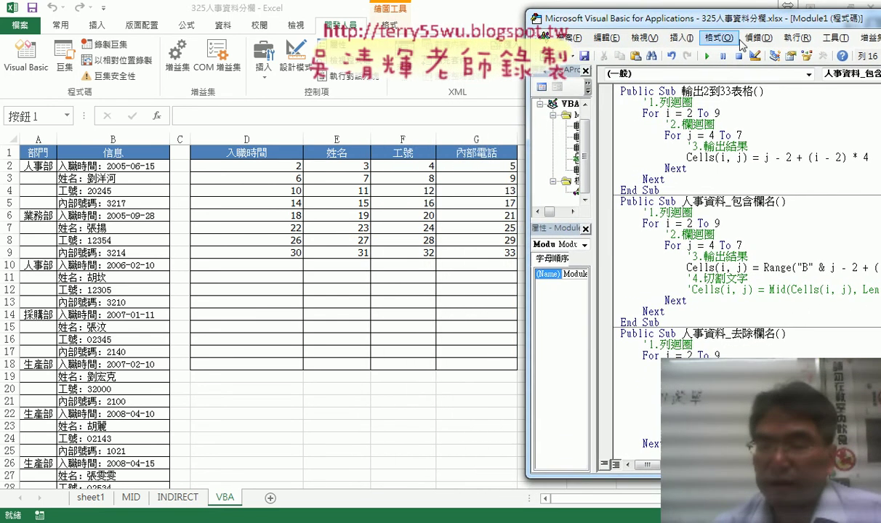
# Run 人事資料_包含欄名 to fill D2:G9 with labelled entries like 入職時間：2005-06-15.
pyautogui.click(709, 56)
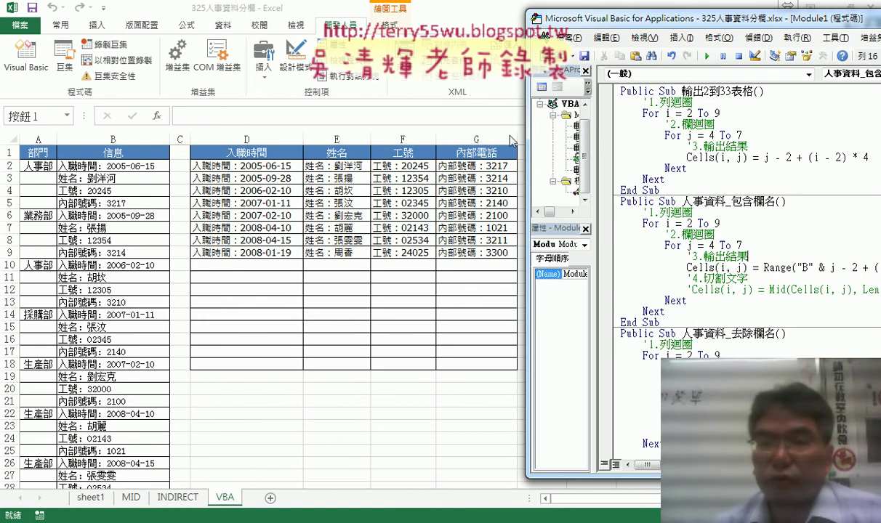
pyautogui.moveTo(612, 26); pyautogui.dragTo(578, 31)
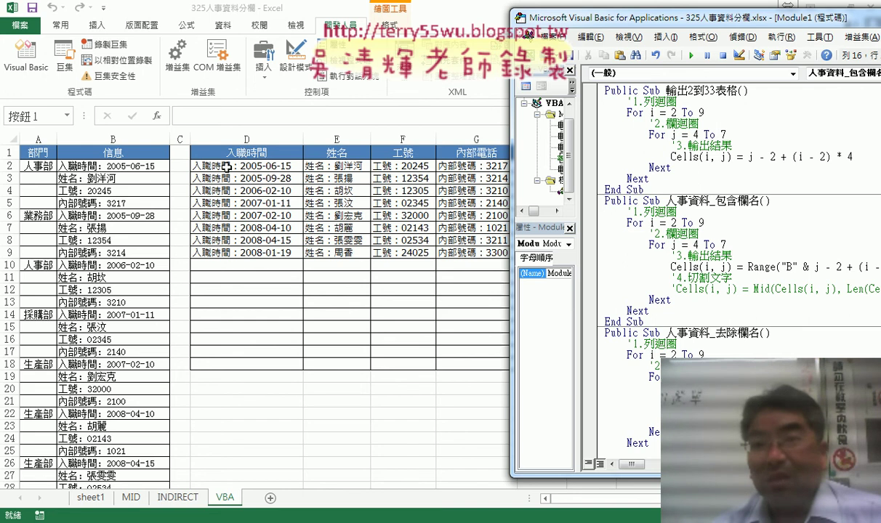
pyautogui.moveTo(597, 18); pyautogui.dragTo(334, 17)
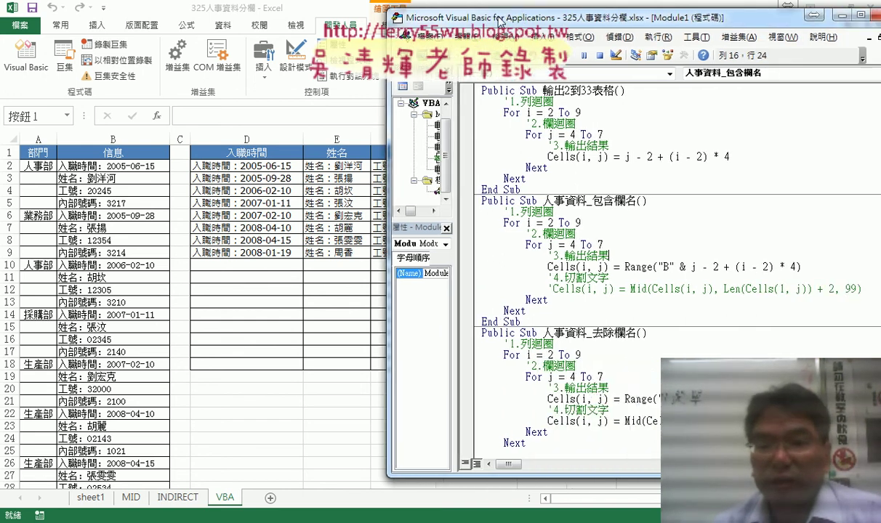
pyautogui.scroll(-3, 584, 284)
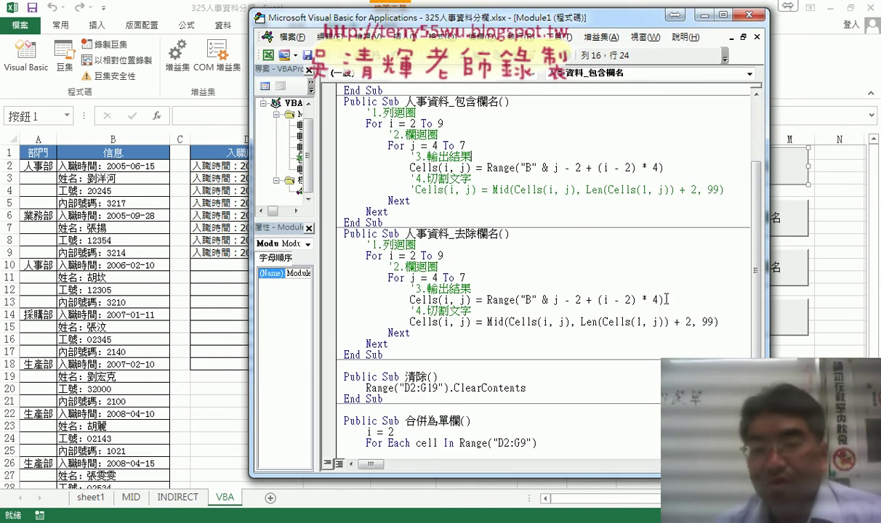
# Highlight the Range line, the Mid function and Cells(i, j) in the label-stripping macro.
pyautogui.moveTo(666, 299); pyautogui.dragTo(406, 299)
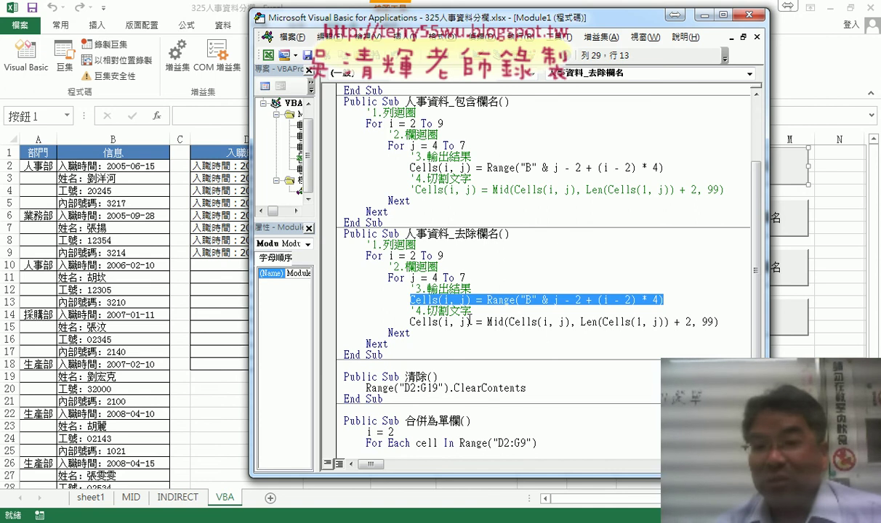
pyautogui.moveTo(488, 322); pyautogui.dragTo(504, 322)
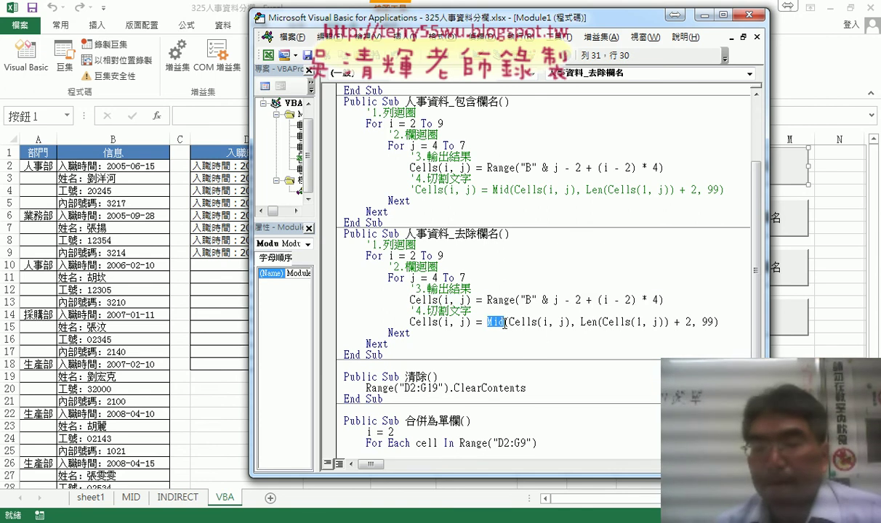
pyautogui.moveTo(410, 300)
pyautogui.mouseDown()
pyautogui.moveTo(473, 300)
pyautogui.moveTo(597, 322)
pyautogui.mouseUp()
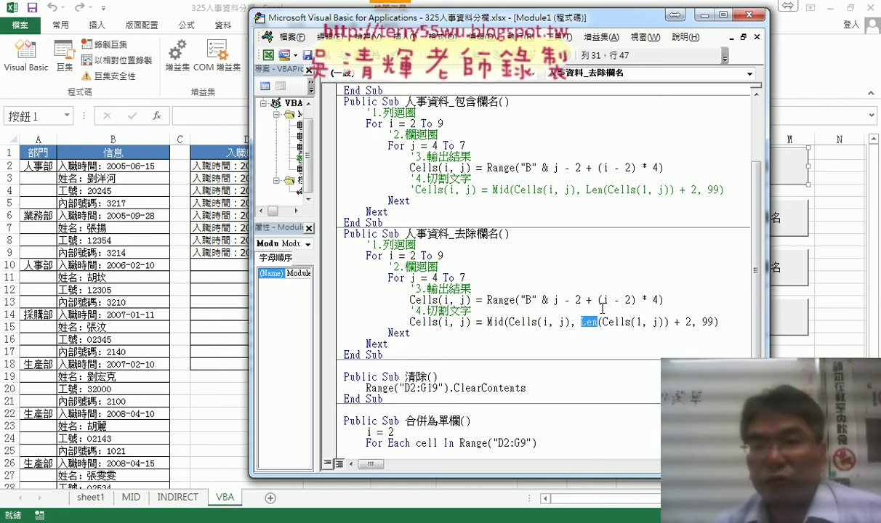
pyautogui.moveTo(509, 22); pyautogui.dragTo(569, 25)
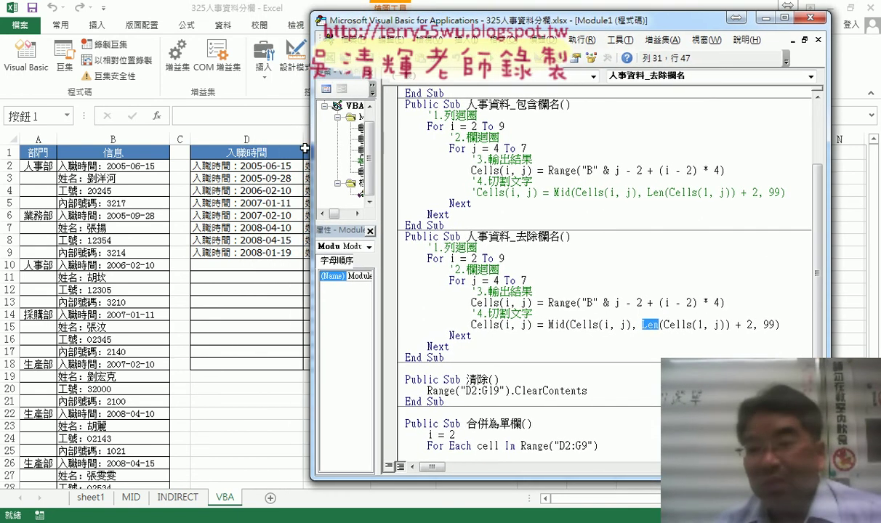
# Highlight the Cells(1, j) header reference, the + 2 offset and the 99 length in Mid.
pyautogui.doubleClick(700, 325)
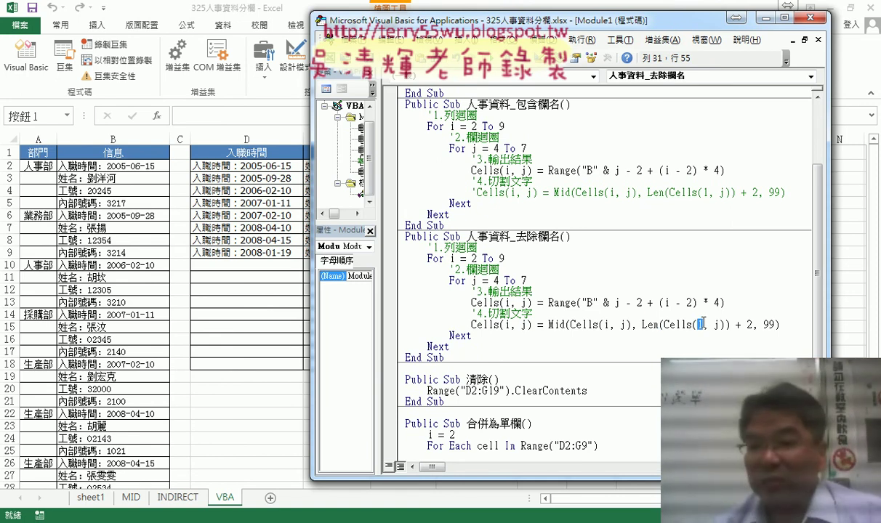
pyautogui.doubleClick(700, 325)
pyautogui.moveTo(665, 325); pyautogui.dragTo(721, 325)
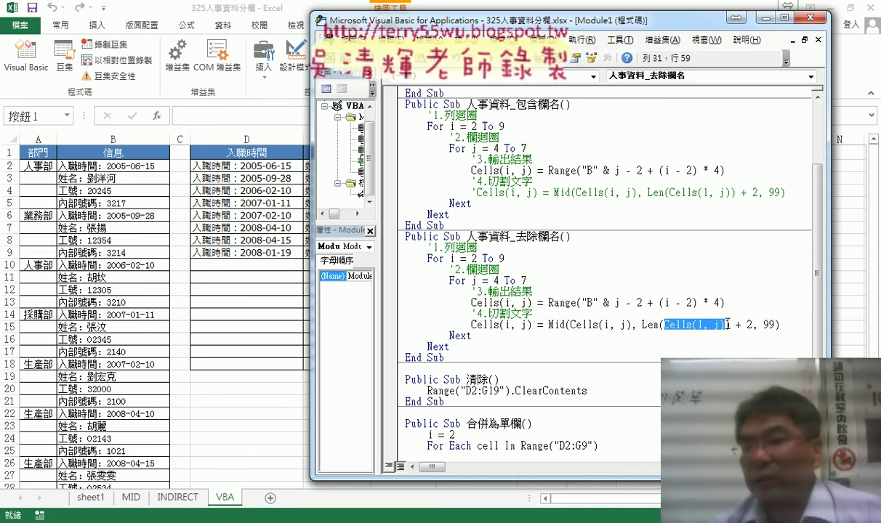
pyautogui.moveTo(736, 327); pyautogui.dragTo(748, 327)
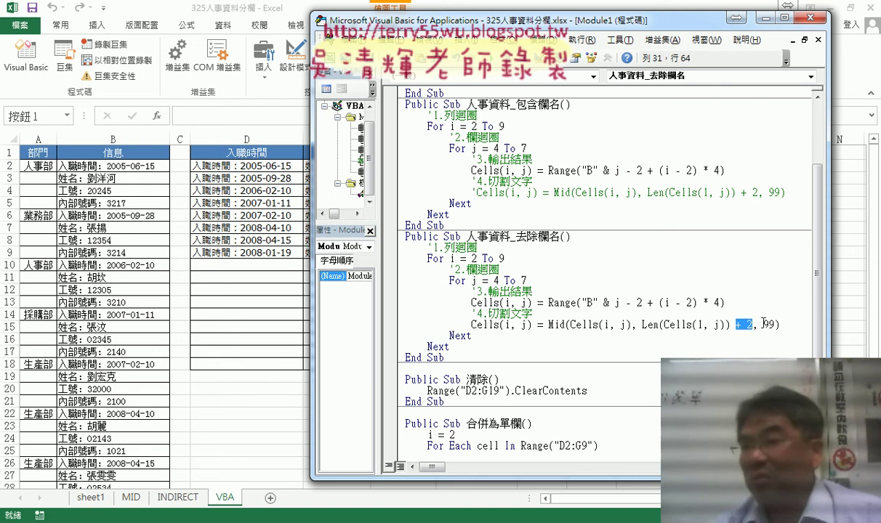
pyautogui.doubleClick(769, 325)
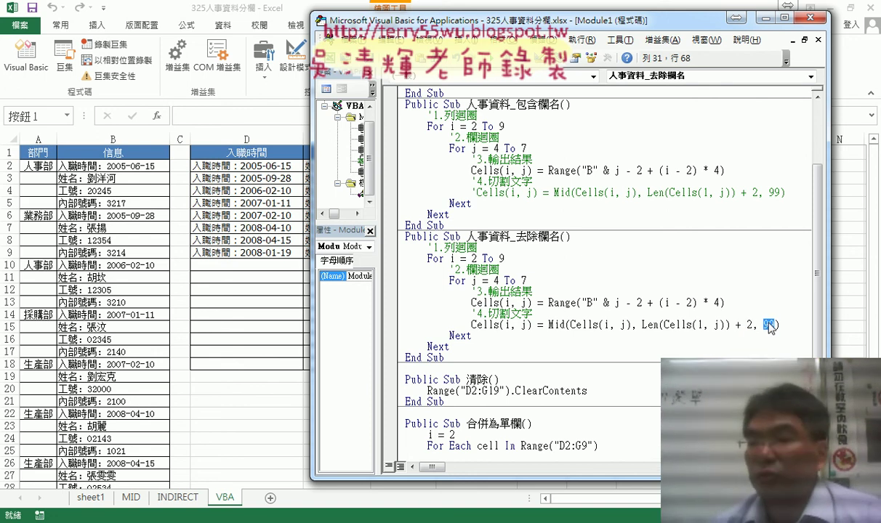
pyautogui.moveTo(534, 33); pyautogui.dragTo(601, 34)
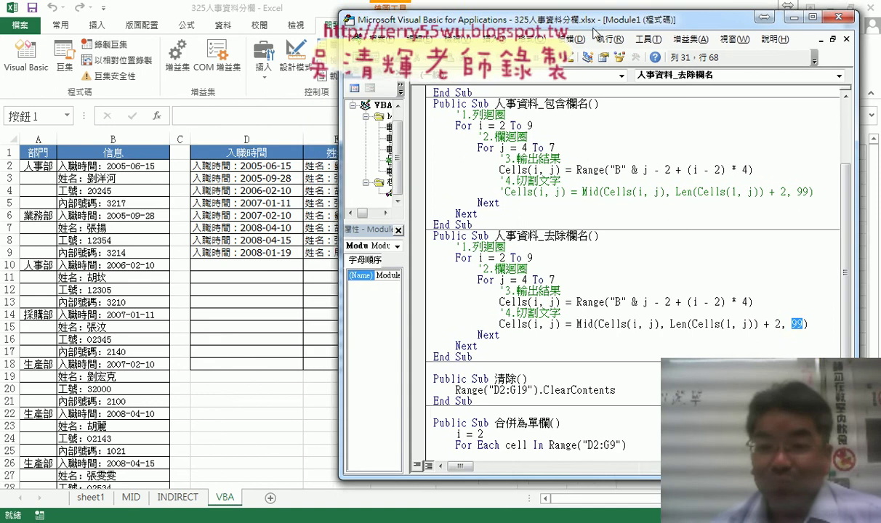
# Run 人事資料_去除欄名 with F5 so D2:G9 shows bare values like 2005/6/15.
pyautogui.click(603, 305)
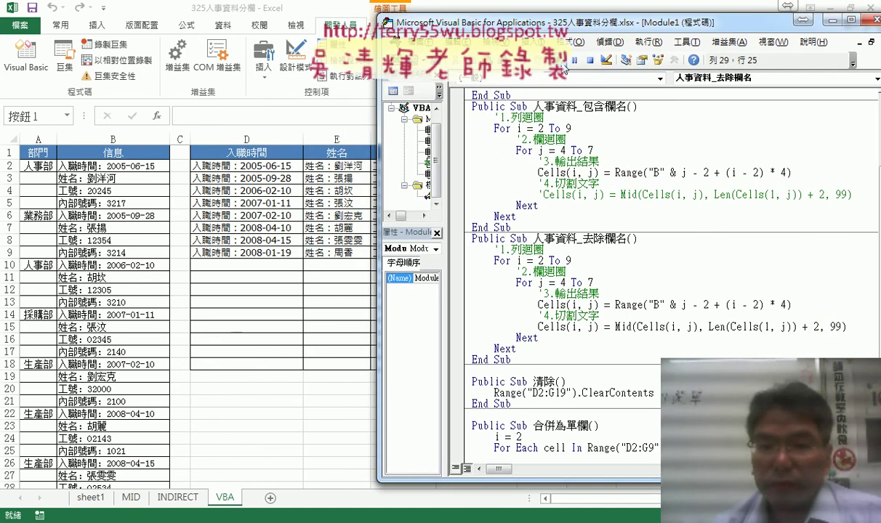
pyautogui.press('F5')
pyautogui.moveTo(378, 158)
pyautogui.mouseDown()
pyautogui.moveTo(576, 158)
pyautogui.moveTo(279, 158)
pyautogui.mouseUp()
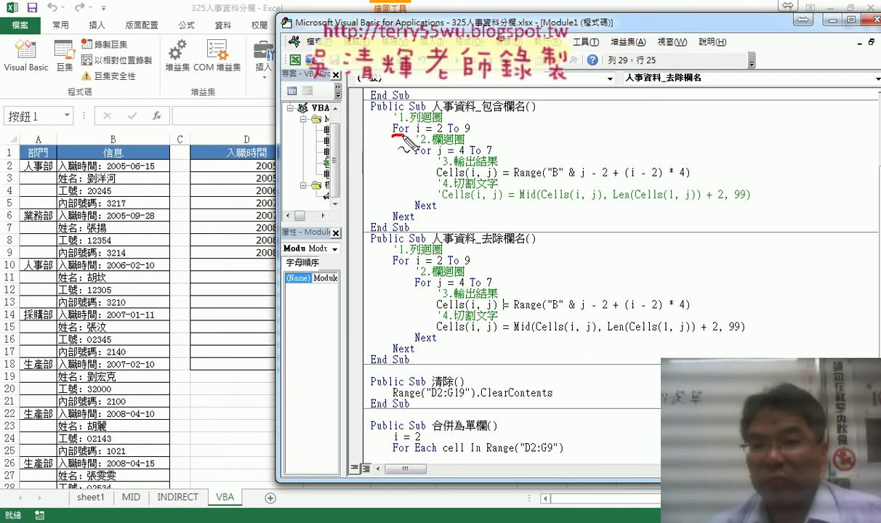
# Mark the loop header lines and the j and i terms in the Range formula.
pyautogui.moveTo(393, 134)
pyautogui.mouseDown()
pyautogui.moveTo(453, 133)
pyautogui.moveTo(452, 154)
pyautogui.mouseUp()
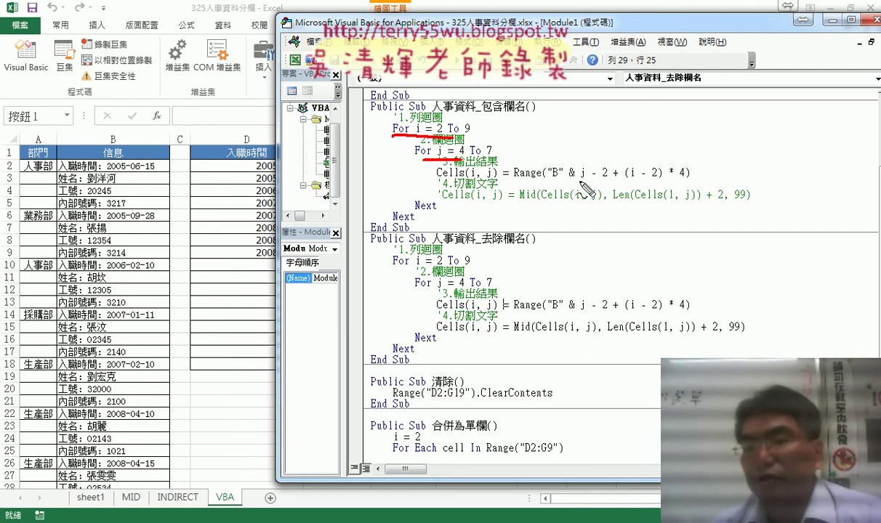
pyautogui.moveTo(580, 180); pyautogui.dragTo(633, 179)
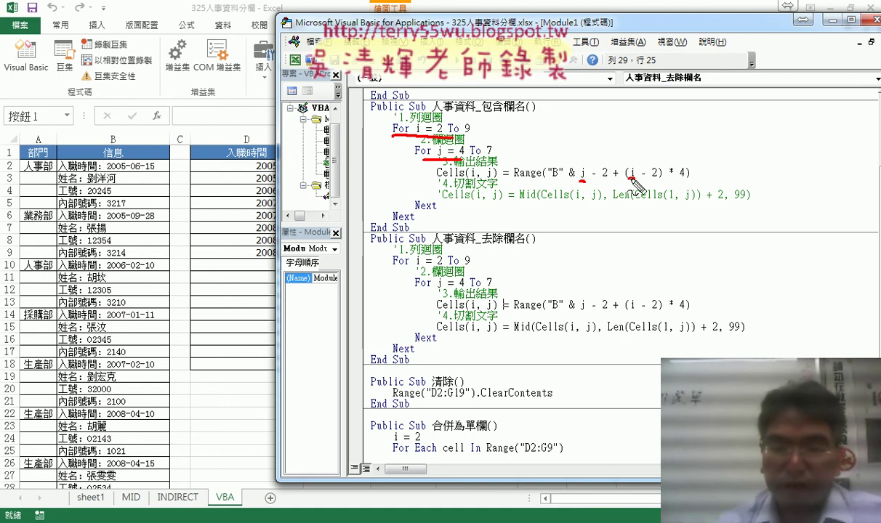
pyautogui.press('Escape')
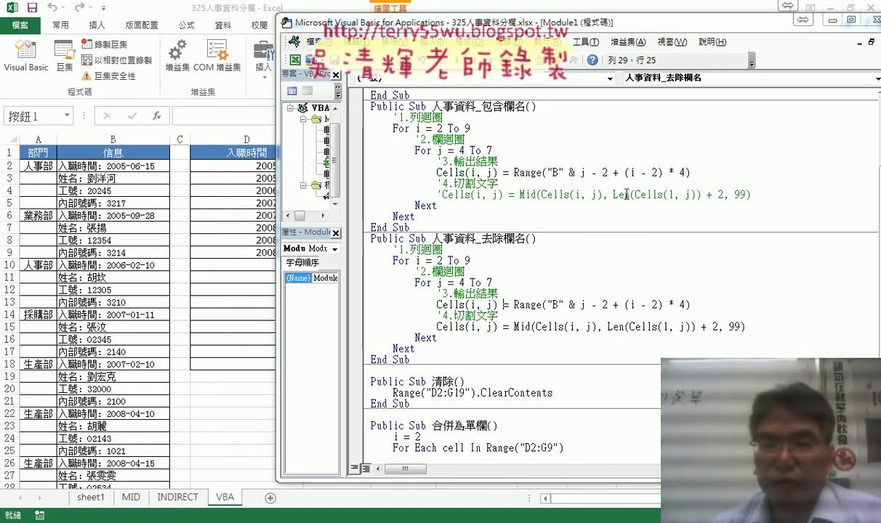
pyautogui.moveTo(526, 24); pyautogui.dragTo(697, 25)
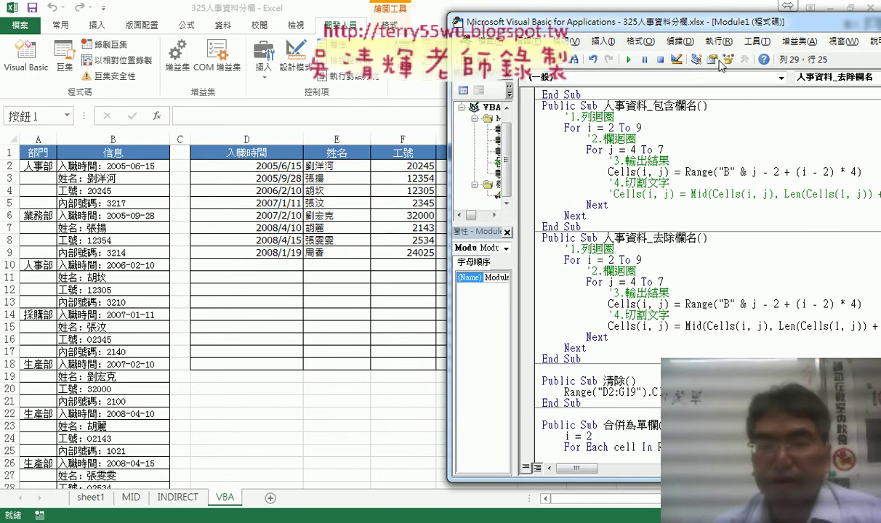
# Run the 清除 macro with F5 to empty D2:G9 and bring the worksheet forward.
pyautogui.click(567, 392)
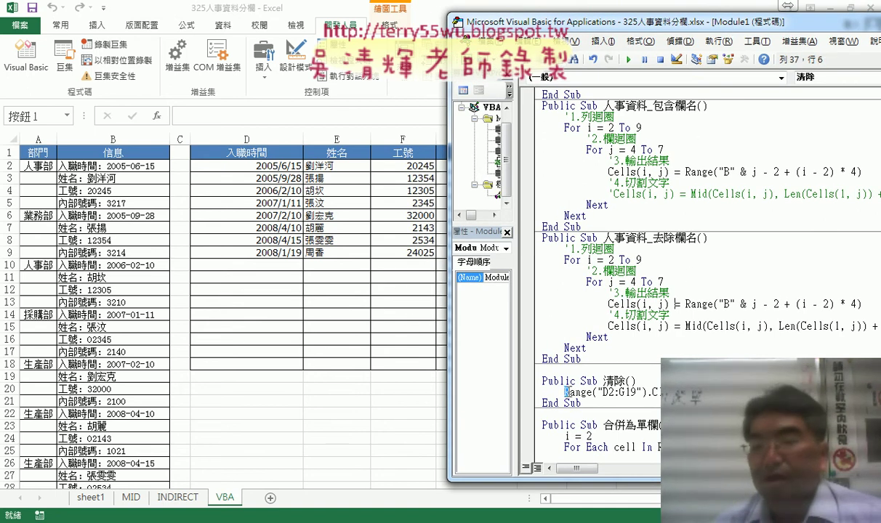
pyautogui.click(604, 392)
pyautogui.moveTo(448, 305); pyautogui.dragTo(545, 305)
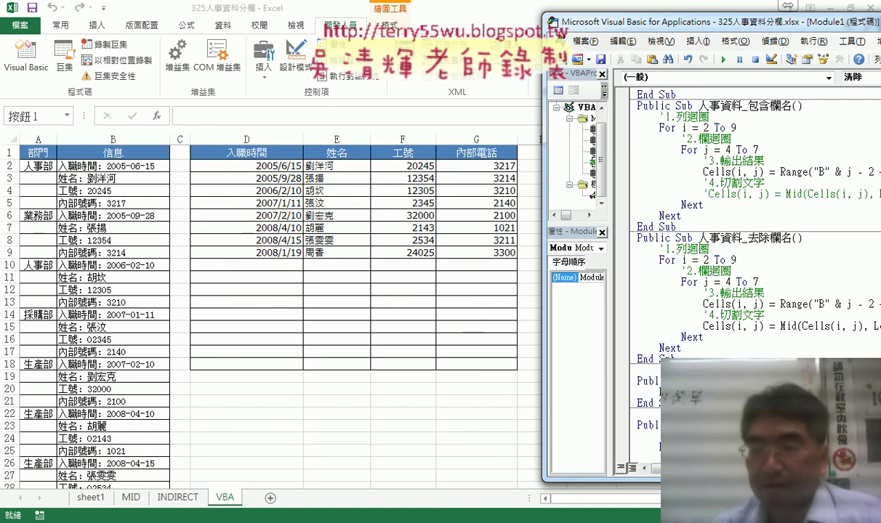
pyautogui.press('F5')
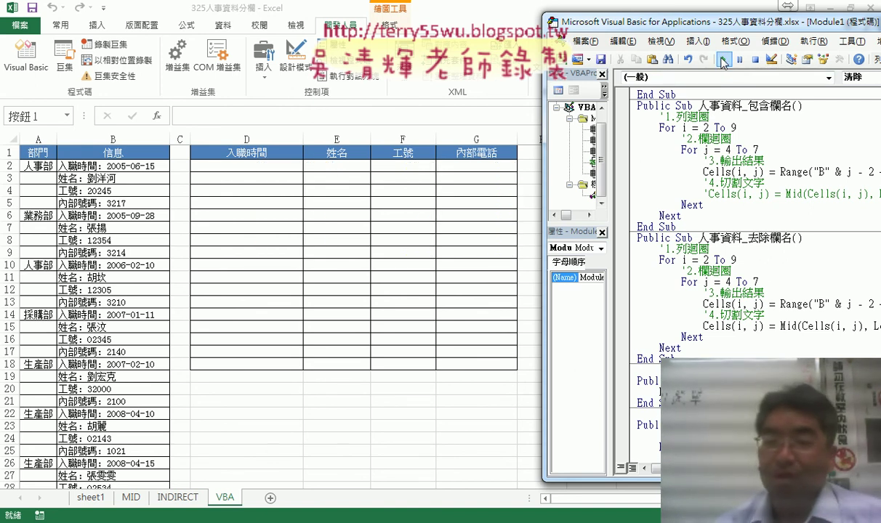
pyautogui.click(515, 404)
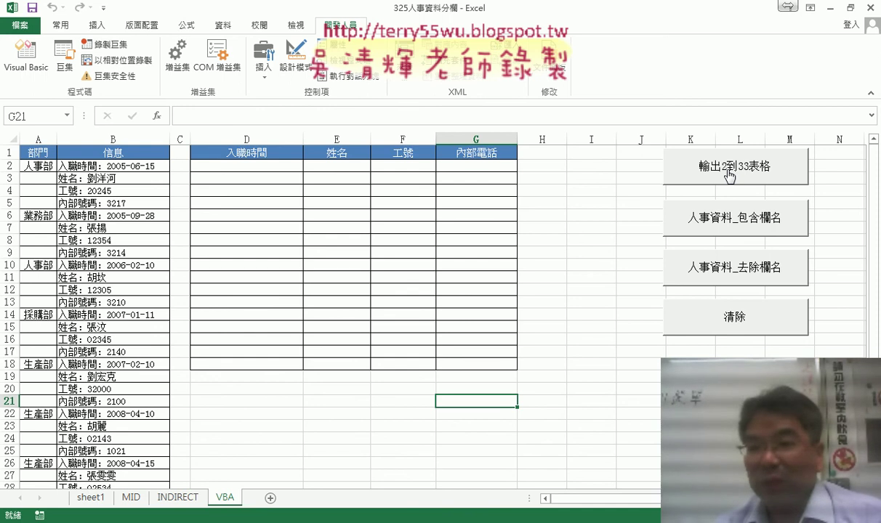
# Apply the General (通用格式) number format to cells D2:D10.
pyautogui.moveTo(289, 167); pyautogui.dragTo(282, 271)
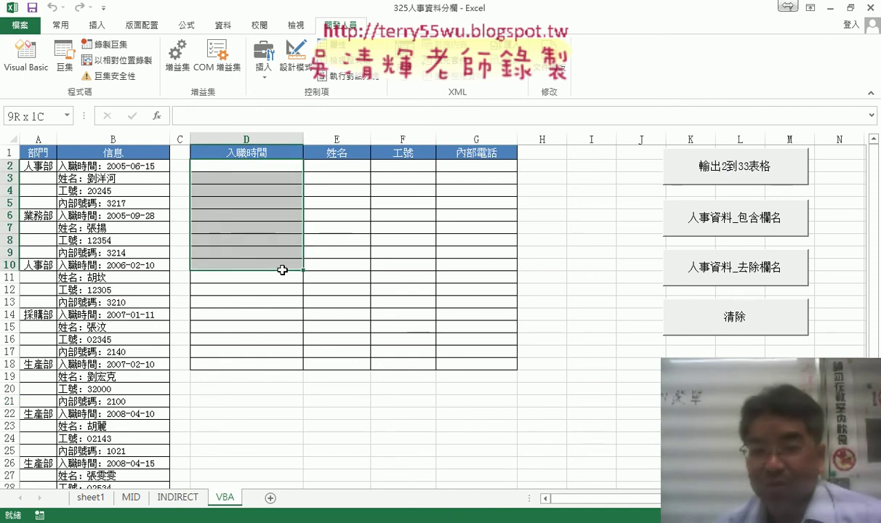
pyautogui.rightClick(263, 220)
pyautogui.click(306, 425)
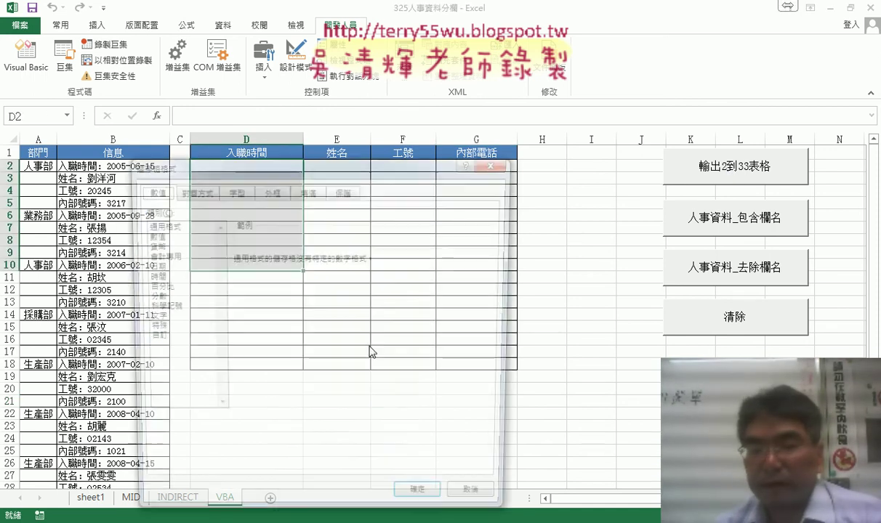
pyautogui.click(178, 226)
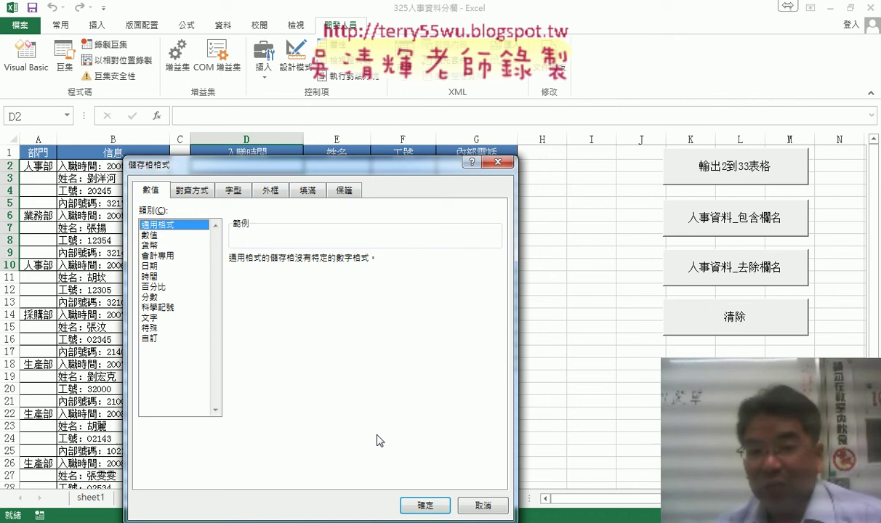
pyautogui.click(423, 507)
# Run the fill, labelled-data, label-stripping and 清除 macro buttons in turn.
pyautogui.click(709, 164)
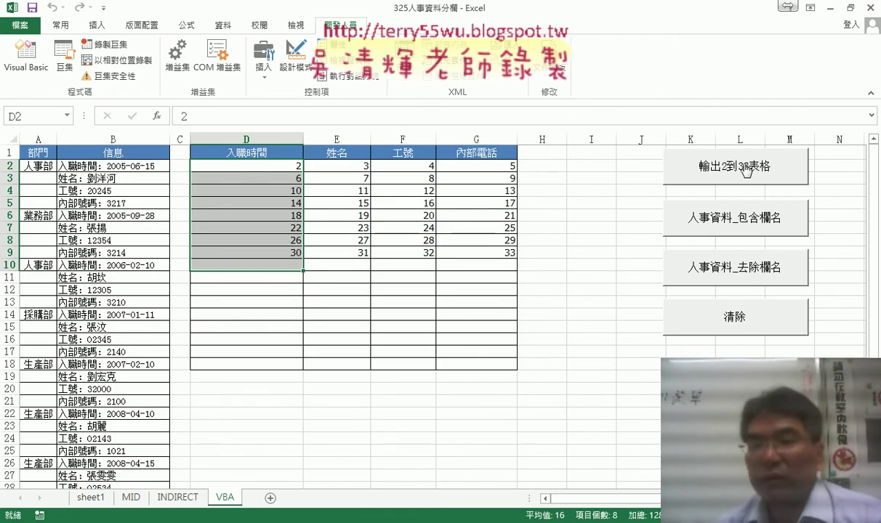
pyautogui.click(734, 221)
pyautogui.click(718, 271)
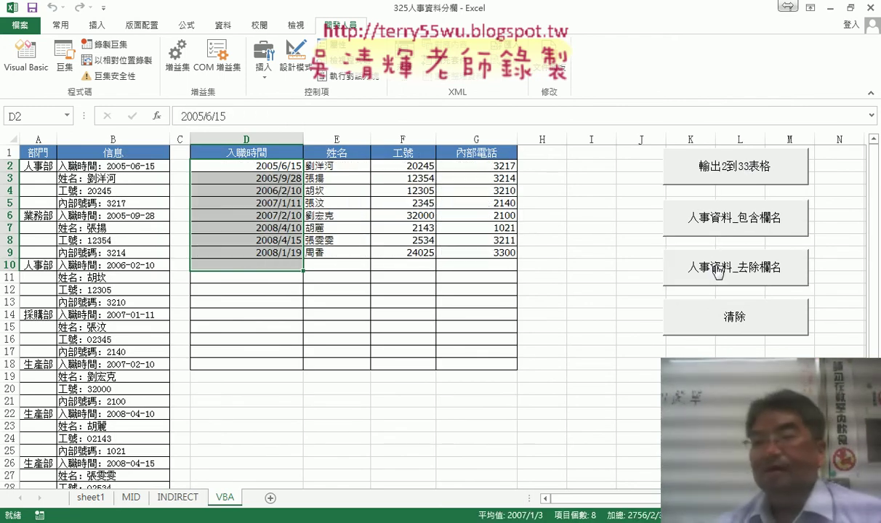
pyautogui.click(710, 329)
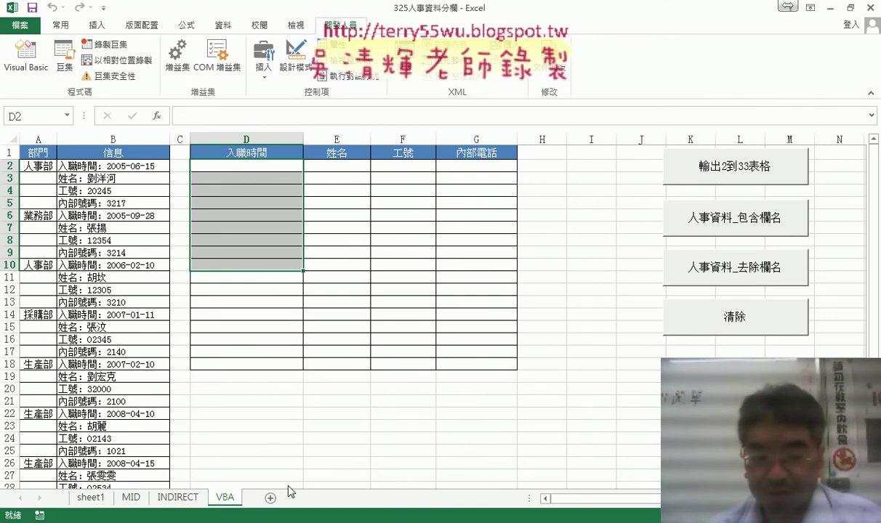
# Review the macro code in the 325人事資料分欄 Google Docs notes, then return to Excel.
pyautogui.moveTo(145, 520)
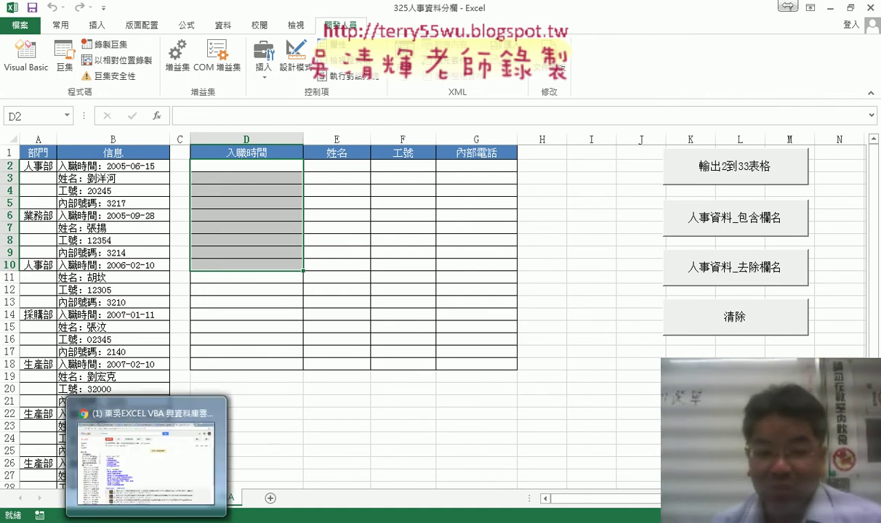
pyautogui.click(145, 455)
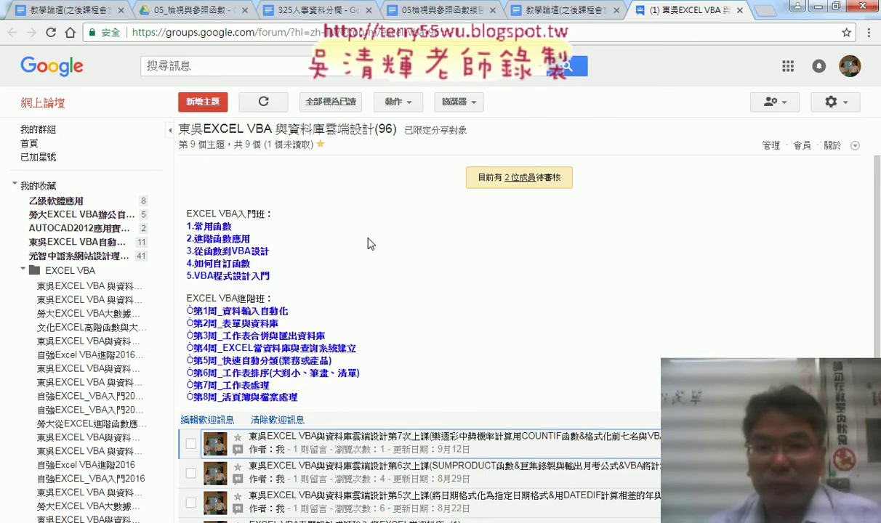
pyautogui.click(323, 10)
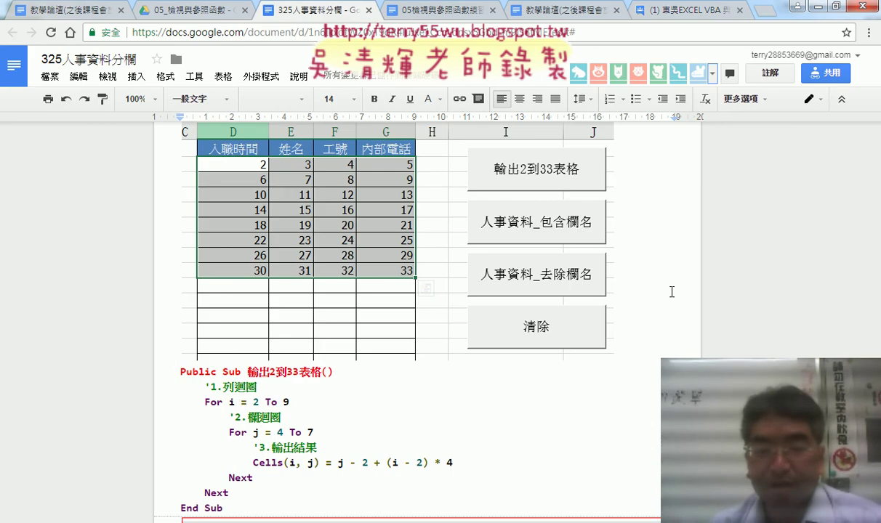
pyautogui.scroll(-5, 672, 292)
pyautogui.scroll(-3, 524, 311)
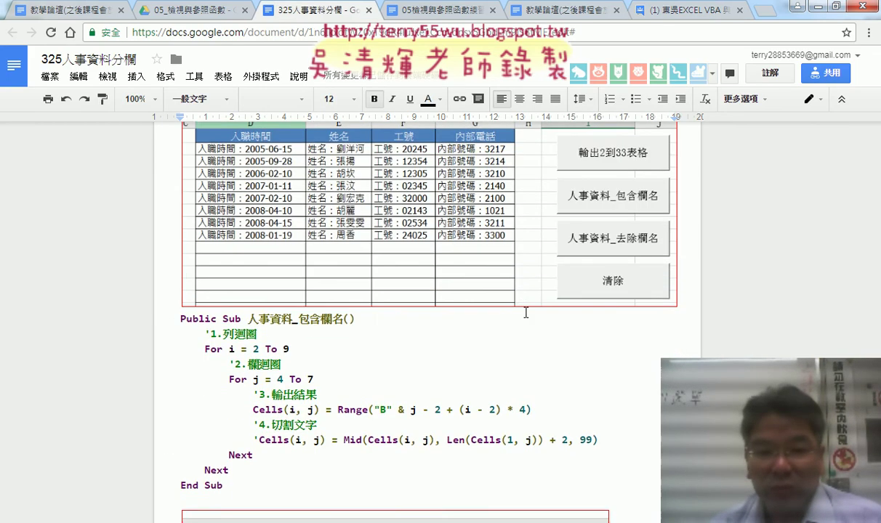
pyautogui.scroll(-2, 522, 298)
pyautogui.scroll(-3, 528, 306)
pyautogui.scroll(-2, 436, 327)
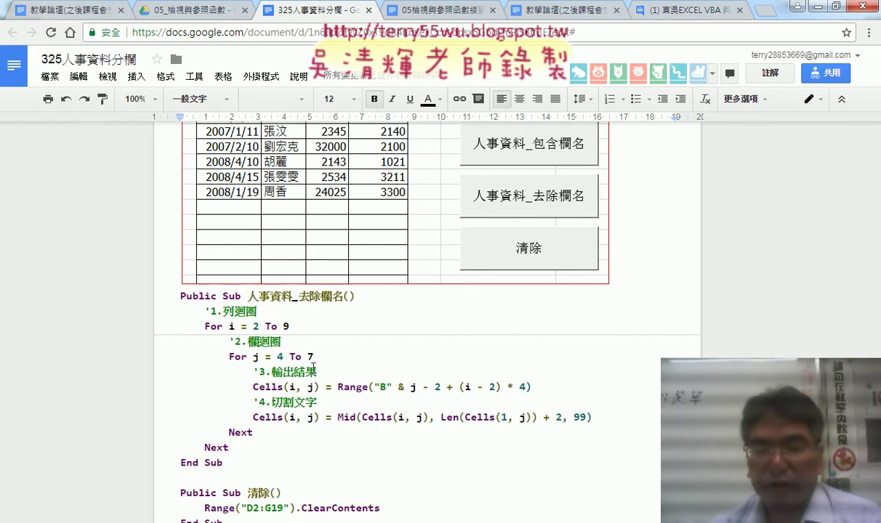
pyautogui.scroll(-1, 302, 349)
pyautogui.scroll(-1, 342, 359)
pyautogui.scroll(1, 358, 356)
pyautogui.scroll(1, 357, 357)
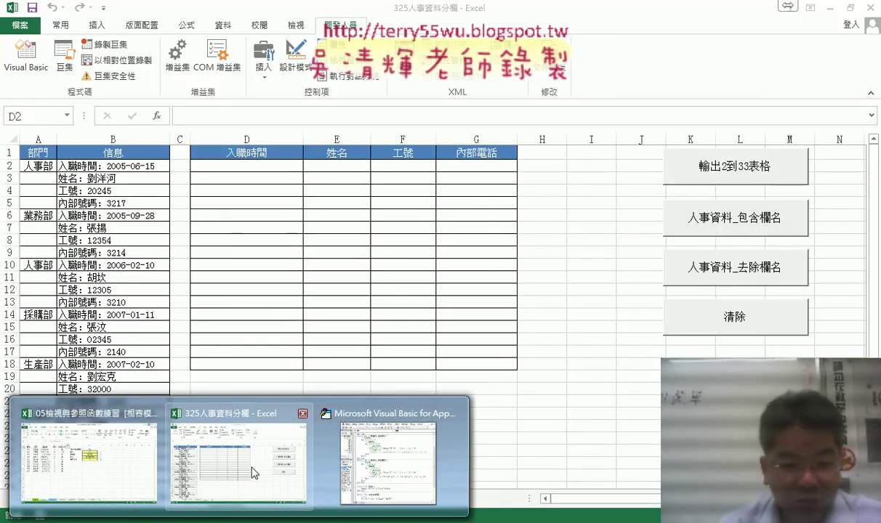
pyautogui.click(251, 471)
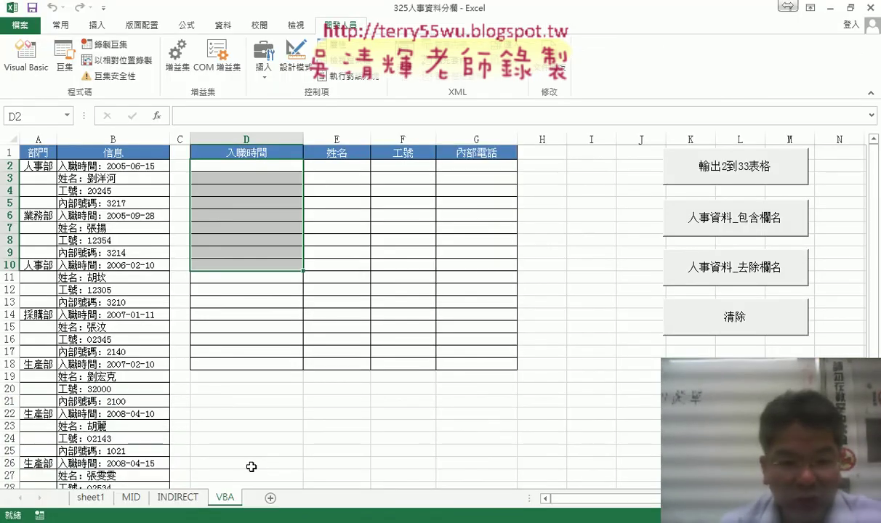